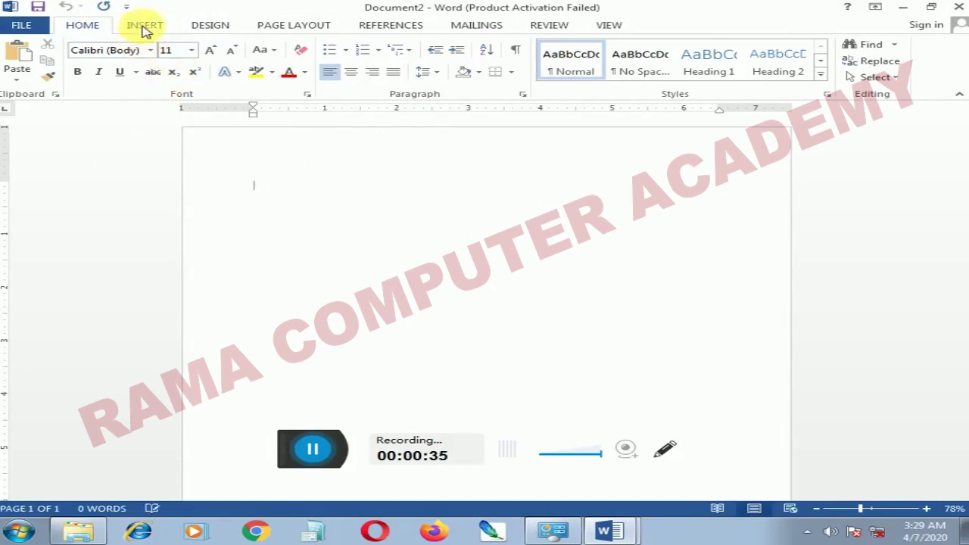
# Insert a table with two columns and five rows at the start of the blank document
pyautogui.click(146, 26)
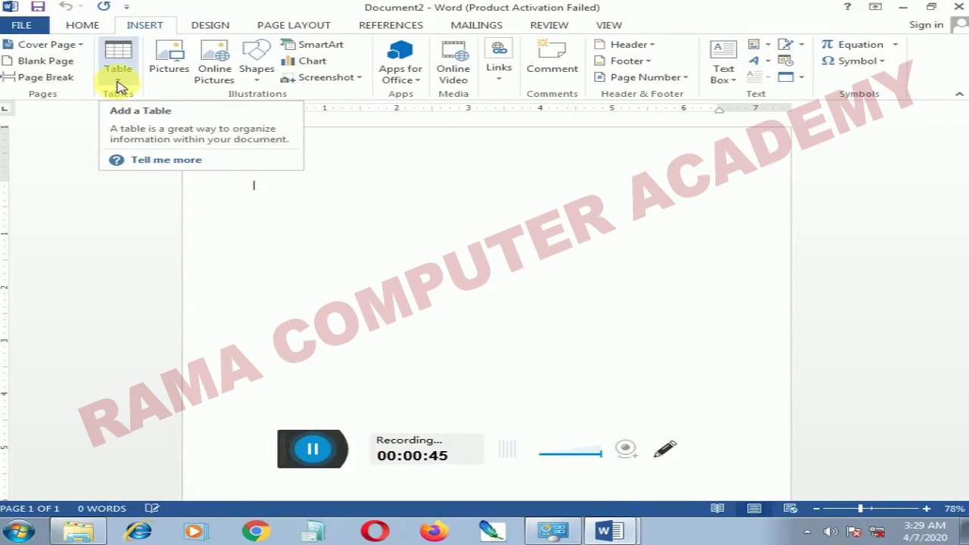
pyautogui.click(117, 85)
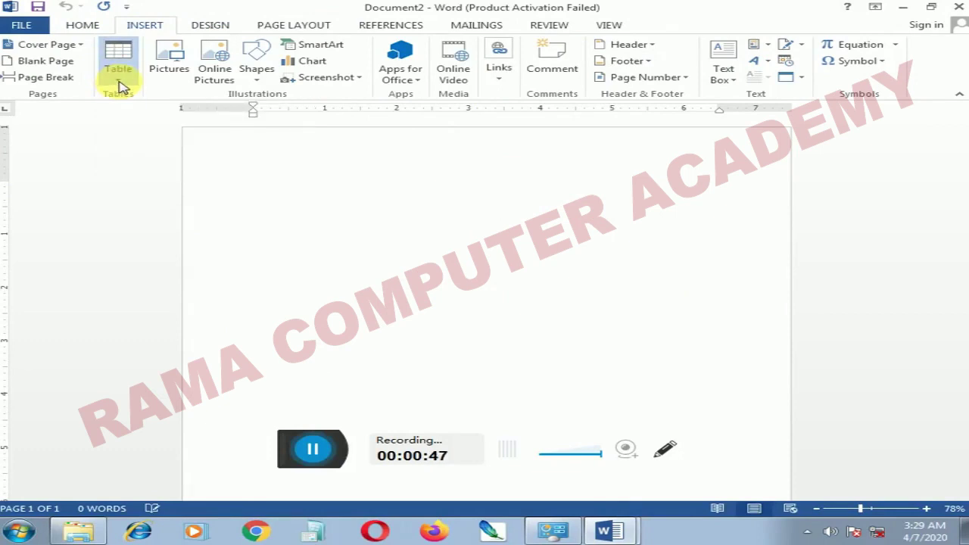
pyautogui.click(117, 112)
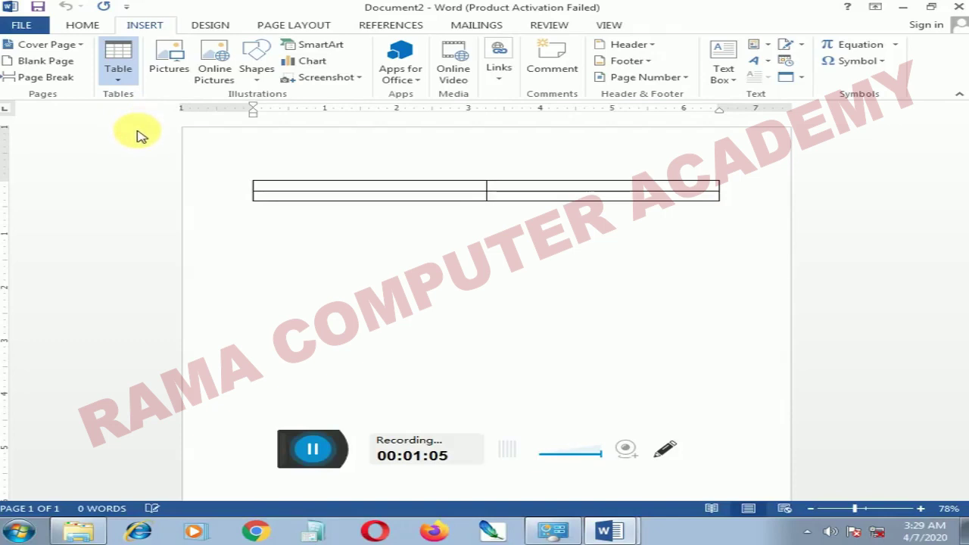
pyautogui.click(135, 168)
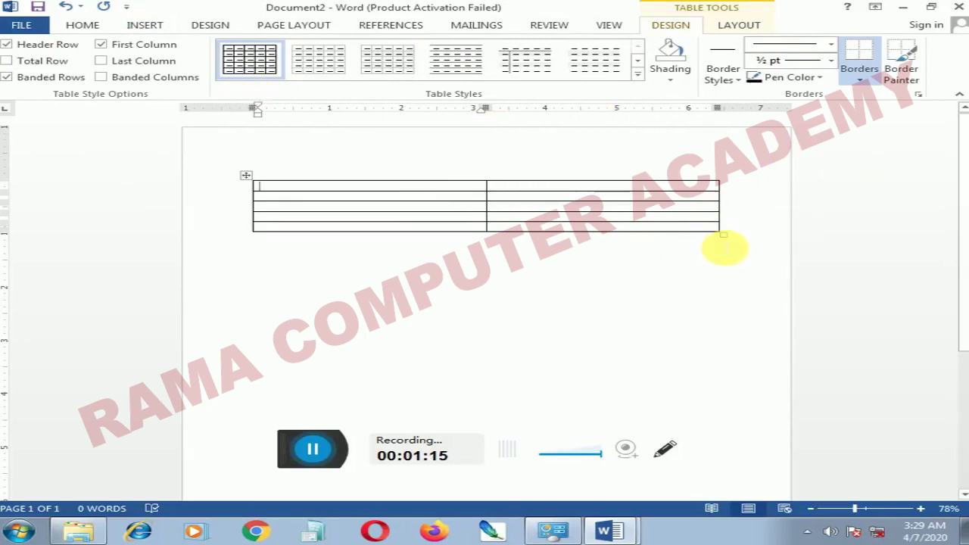
# Enlarge the table so its rows are about 0.57 inches high, and show the table layout settings
pyautogui.moveTo(731, 239); pyautogui.dragTo(716, 325)
pyautogui.click(728, 238)
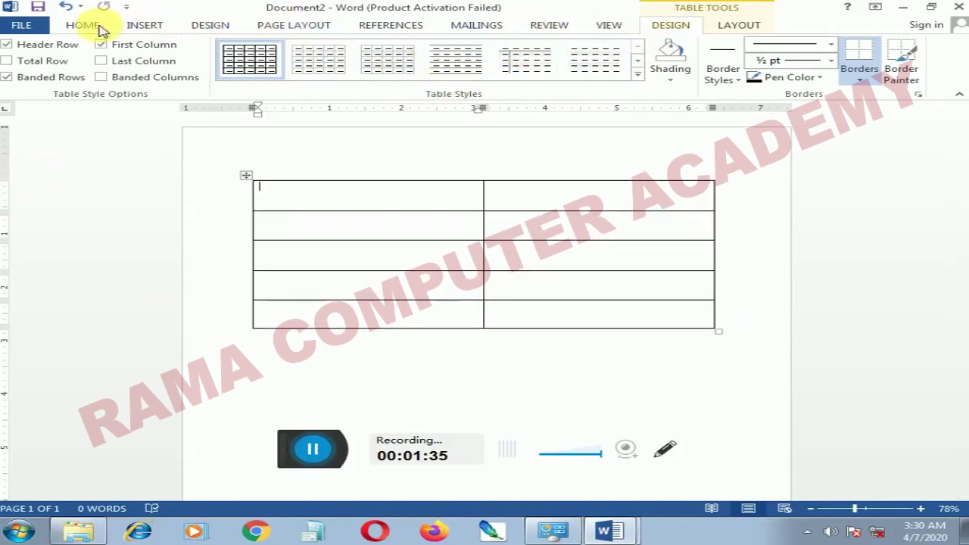
pyautogui.hotkey('alt', 'j')
pyautogui.press('l')
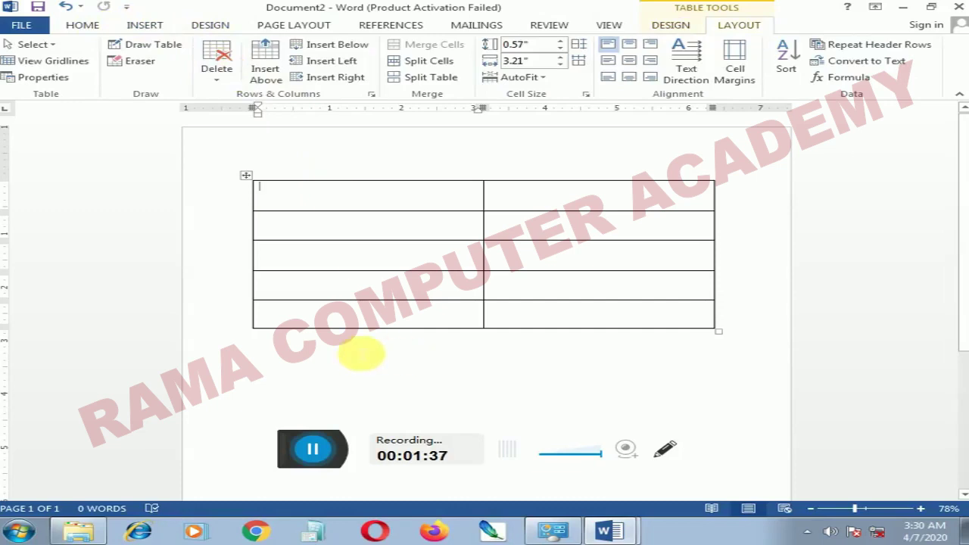
# Insert a second table with 3 columns and 5 rows below the first one by specifying its dimensions
pyautogui.click(281, 348)
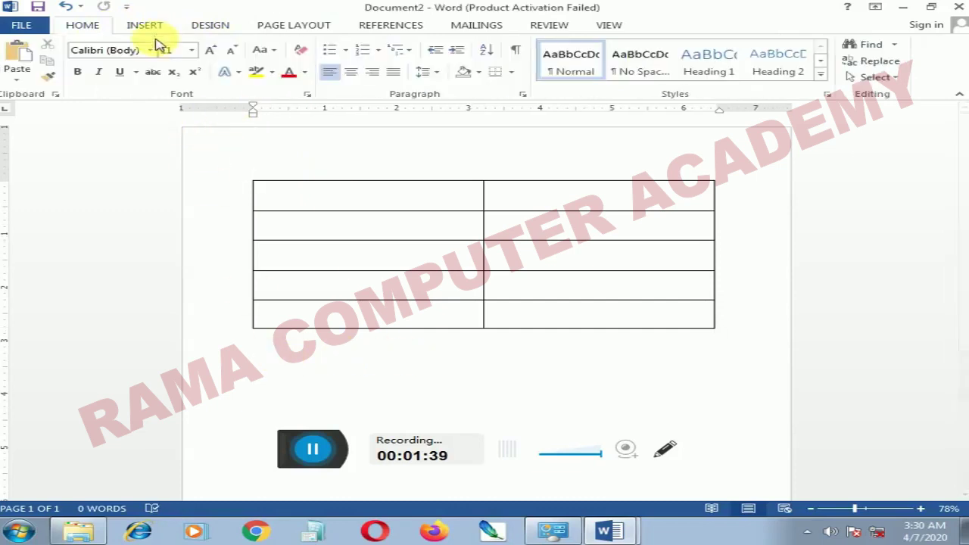
pyautogui.click(145, 25)
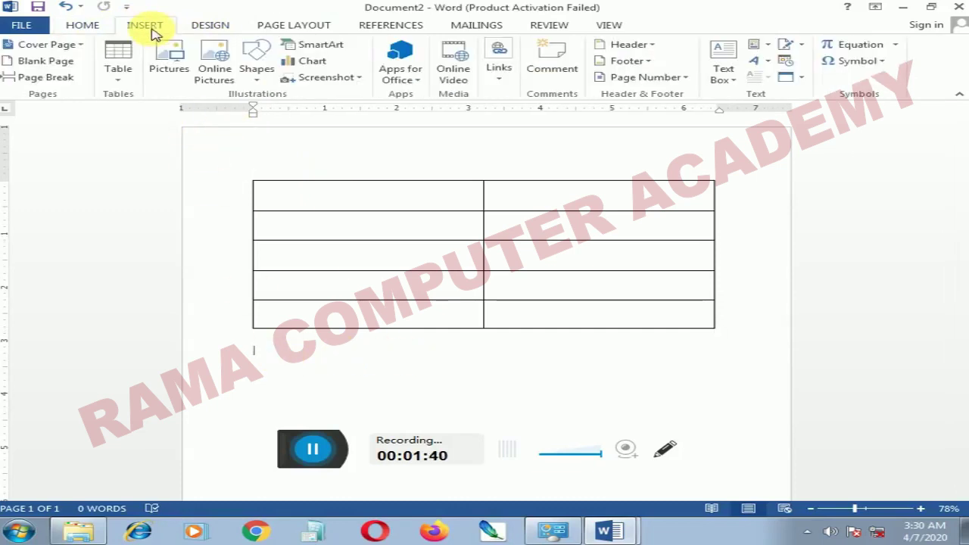
pyautogui.click(119, 81)
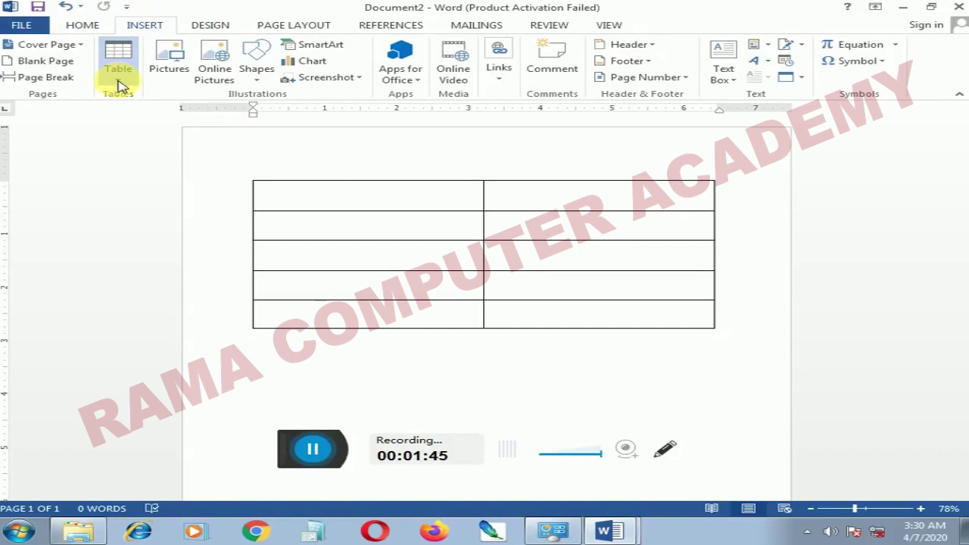
pyautogui.click(152, 230)
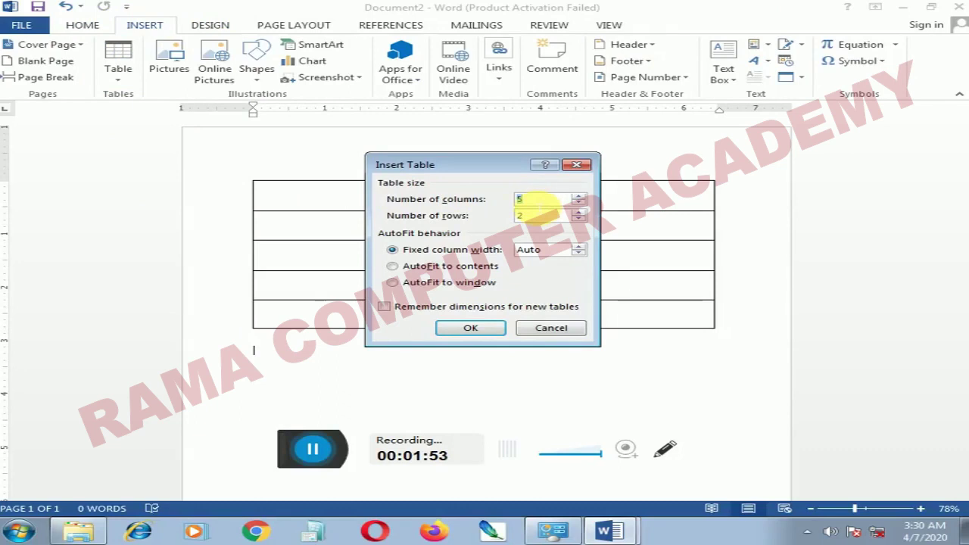
pyautogui.write('3')
pyautogui.moveTo(522, 216); pyautogui.dragTo(496, 221)
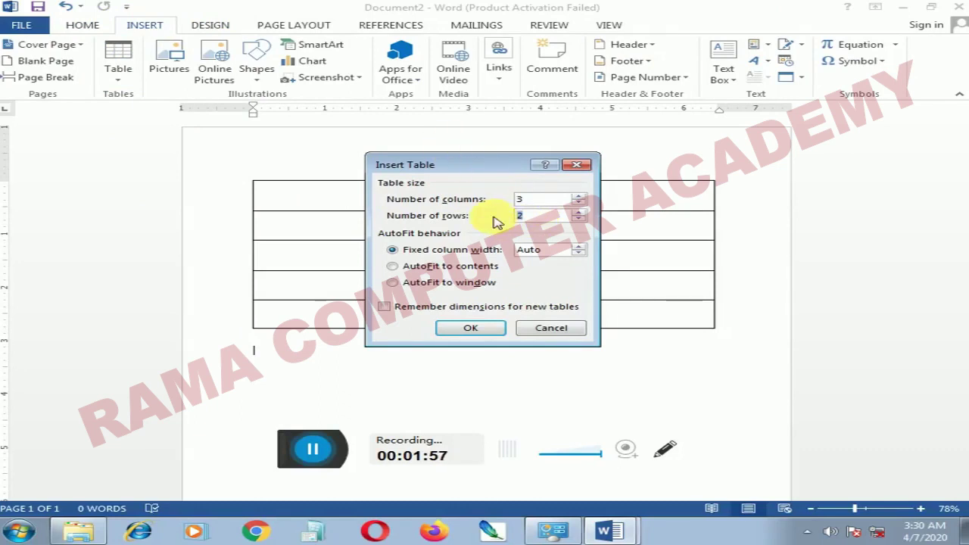
pyautogui.write('5')
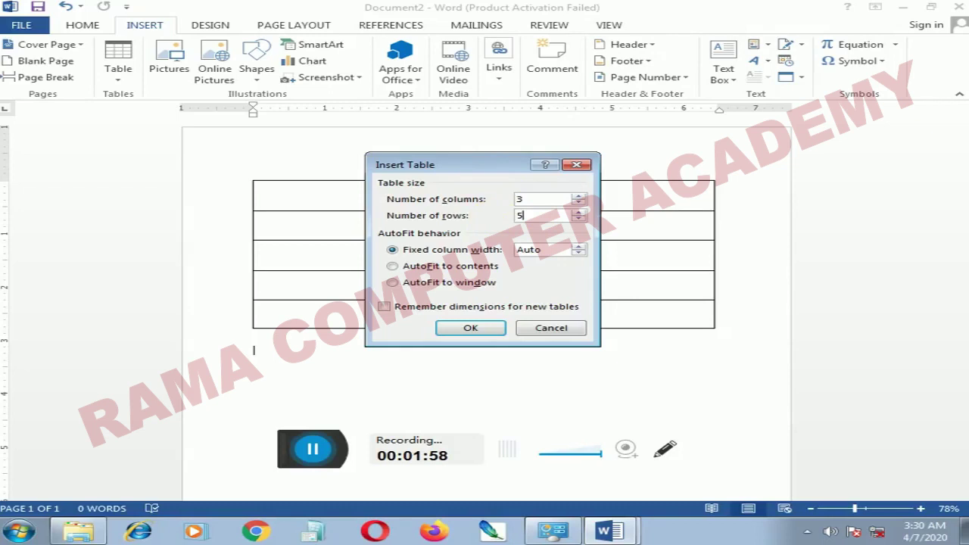
pyautogui.click(472, 330)
pyautogui.scroll(-2, 522, 299)
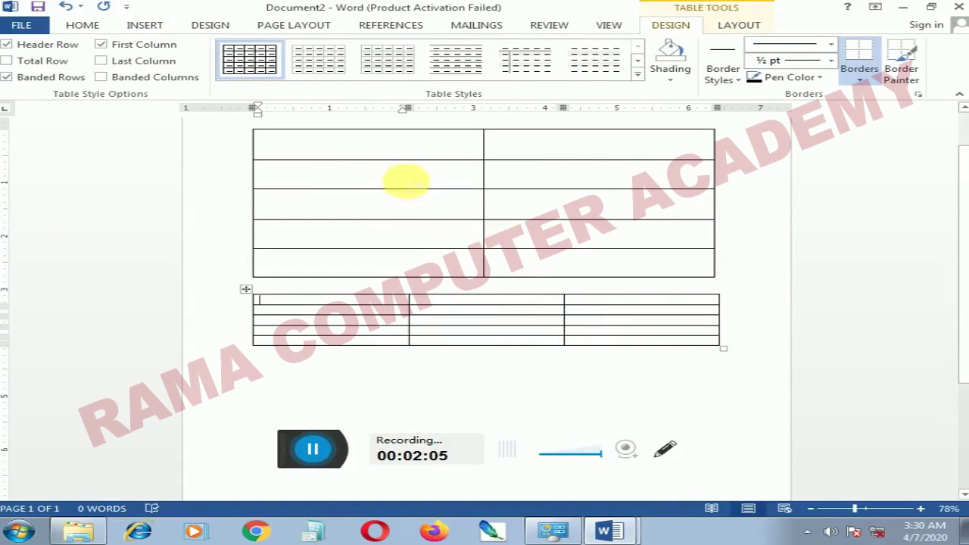
# Set the font size to 22 in the first cell of the upper table and enter the heading "name" there
pyautogui.click(374, 150)
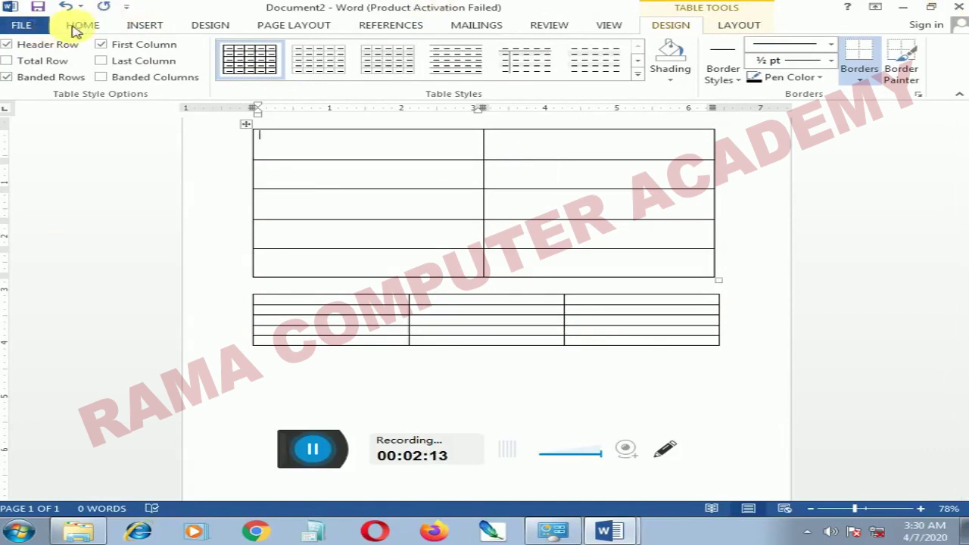
pyautogui.click(82, 25)
pyautogui.click(211, 53)
pyautogui.click(212, 53)
pyautogui.click(211, 53)
pyautogui.click(211, 53)
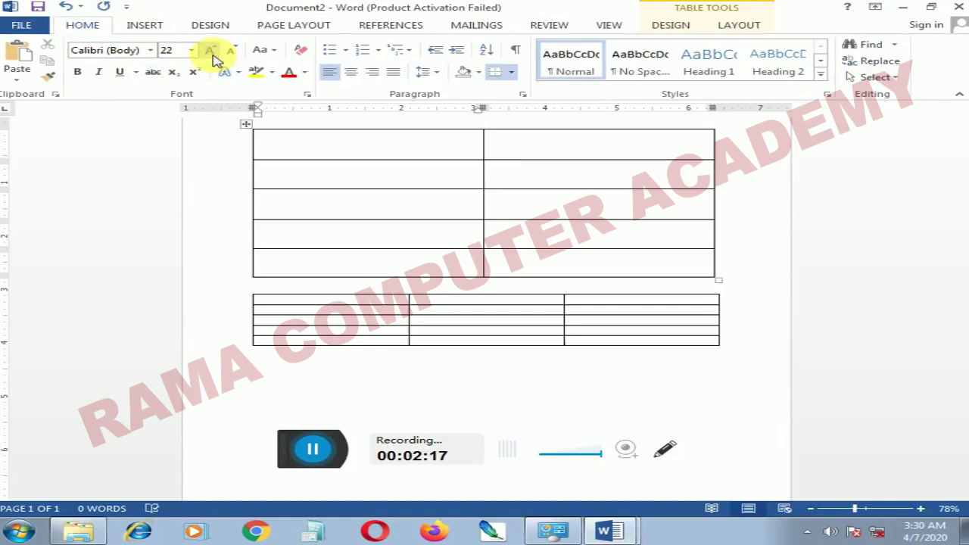
pyautogui.write('naam')
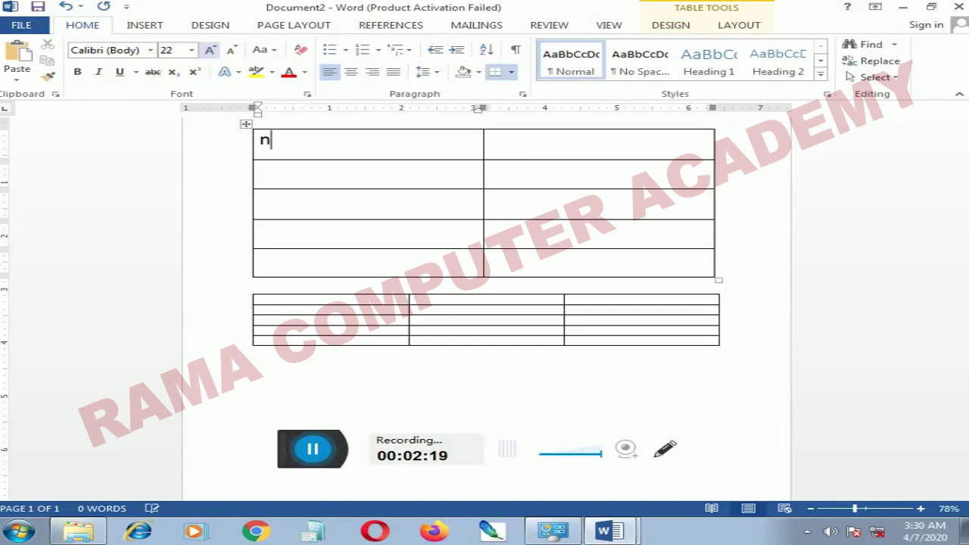
pyautogui.press('BackSpace')
pyautogui.press('BackSpace')
pyautogui.write('me')
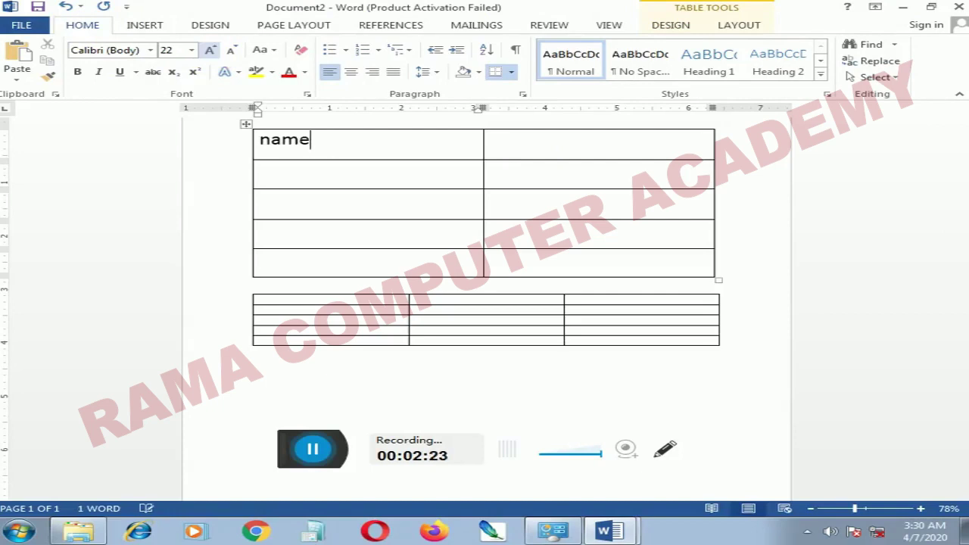
pyautogui.click(512, 143)
pyautogui.write('ss')
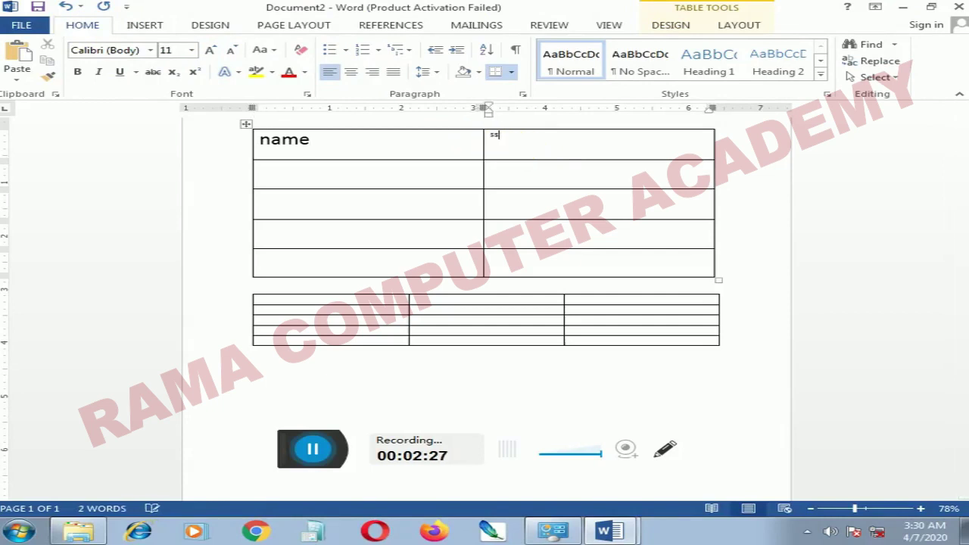
pyautogui.press('BackSpace')
pyautogui.press('BackSpace')
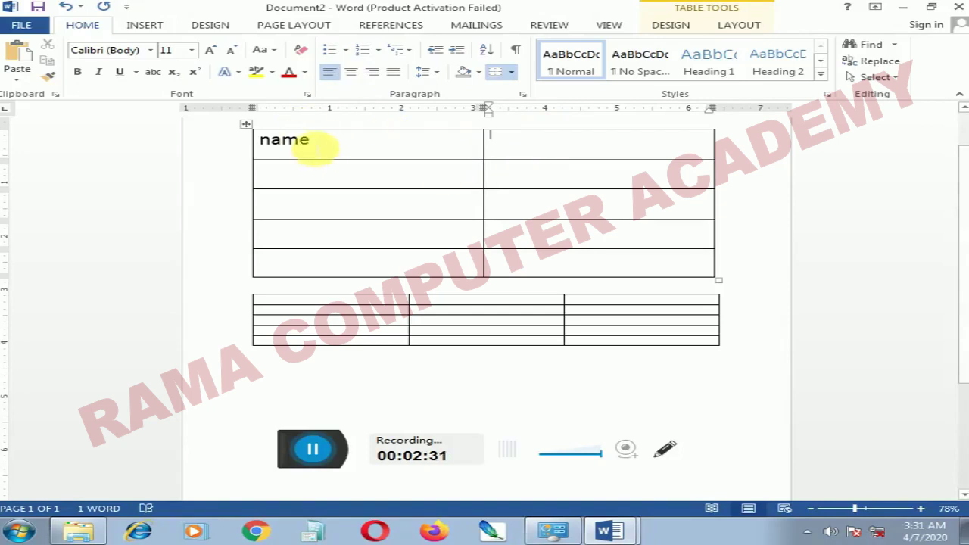
# Set the font size of the entire upper table to 26 and enter the heading "salary" in the second column
pyautogui.moveTo(328, 151); pyautogui.dragTo(568, 271)
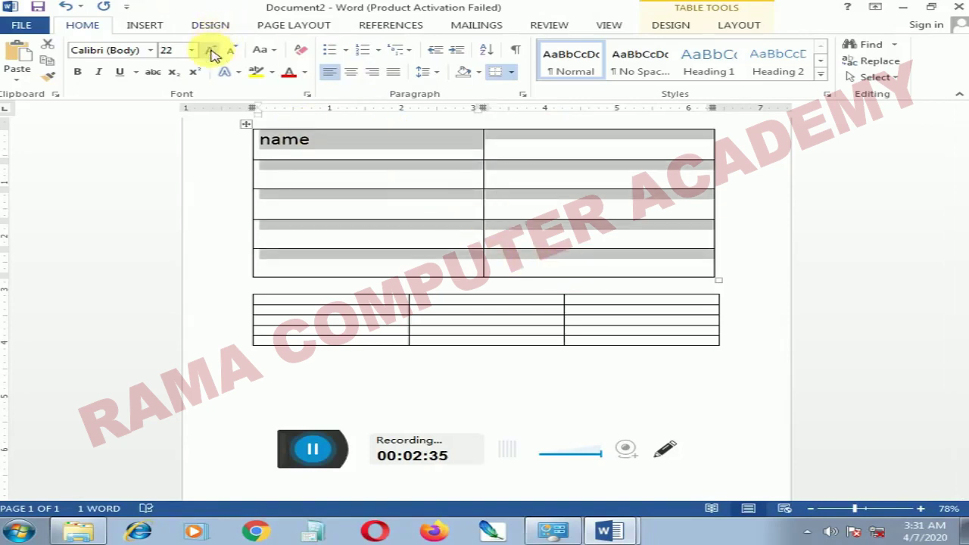
pyautogui.click(213, 52)
pyautogui.click(213, 51)
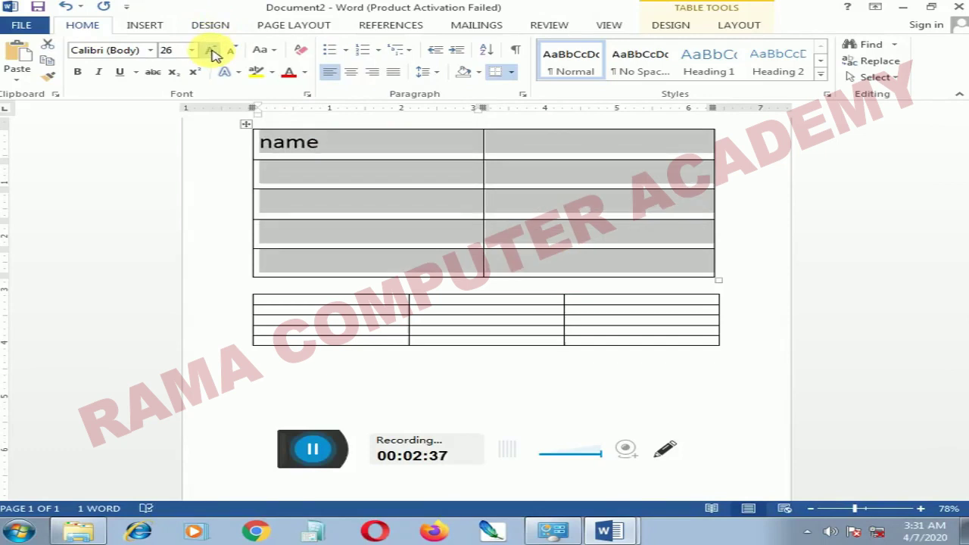
pyautogui.click(529, 143)
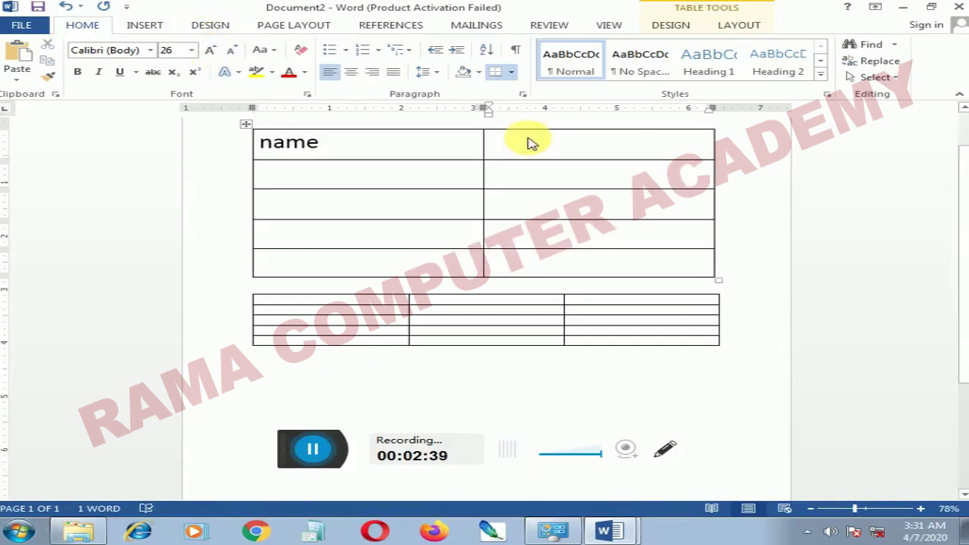
pyautogui.write('s')
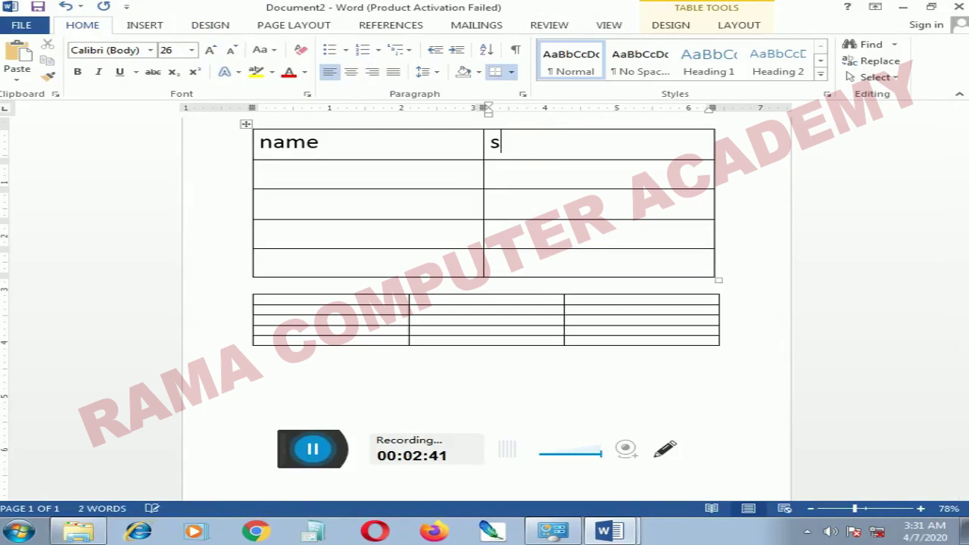
pyautogui.write('alary')
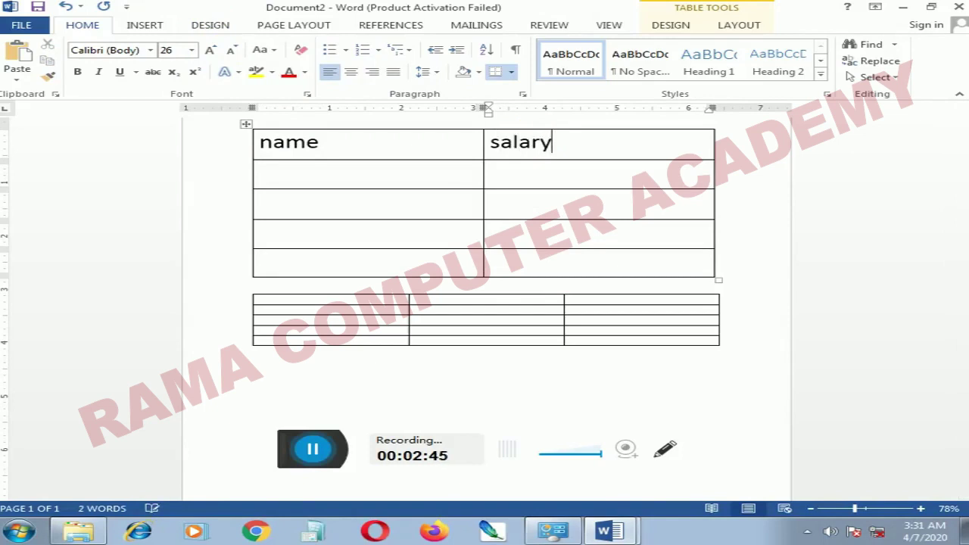
# Enter three people's first names in lowercase in the three rows below the "name" heading
pyautogui.click(339, 184)
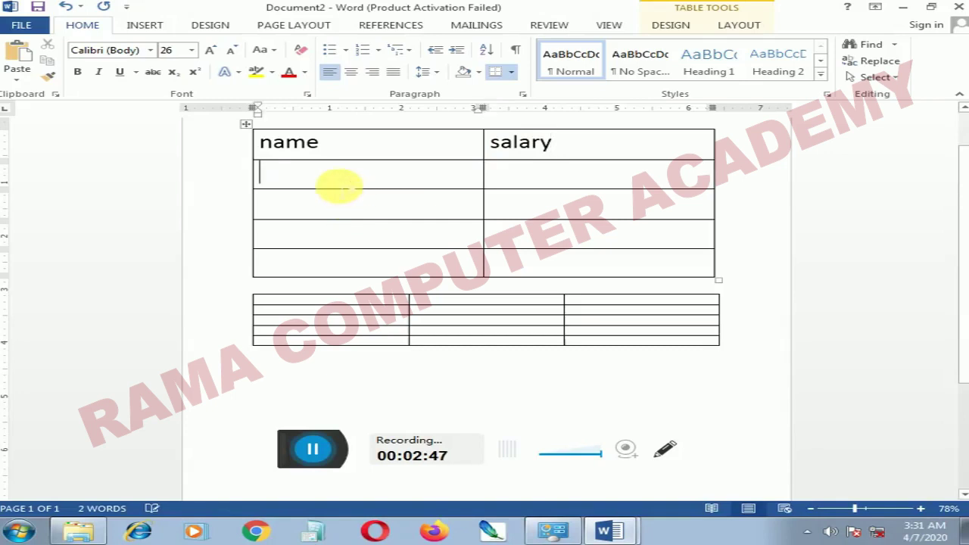
pyautogui.write('ra')
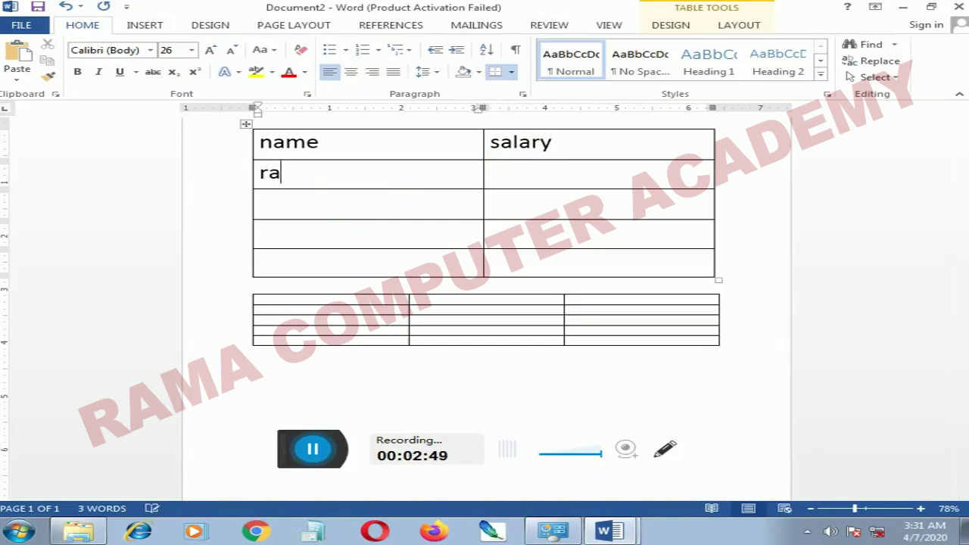
pyautogui.write('m')
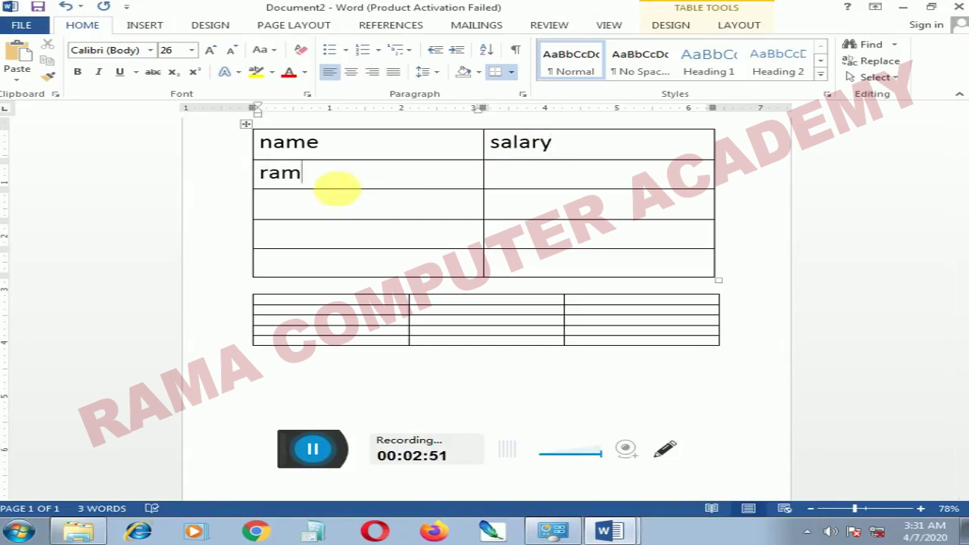
pyautogui.click(291, 218)
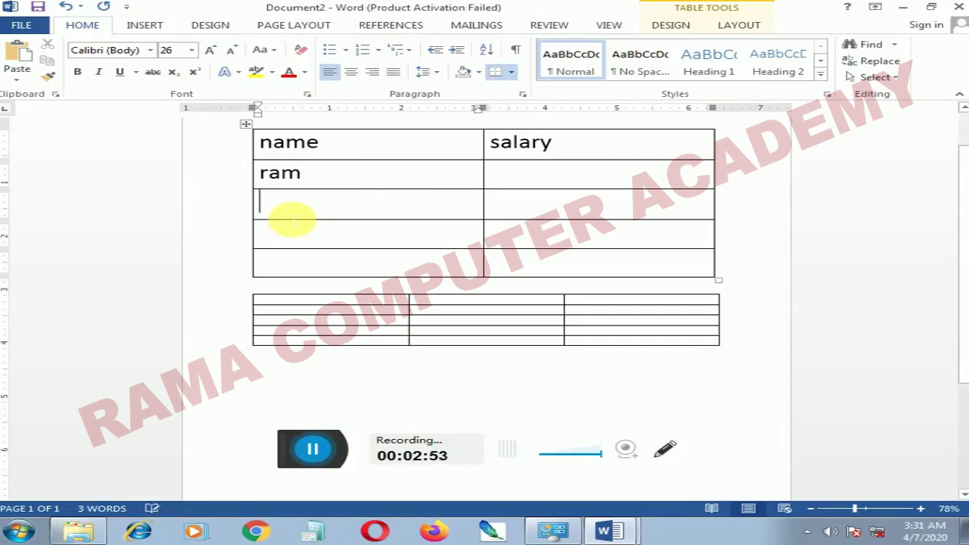
pyautogui.write('amm')
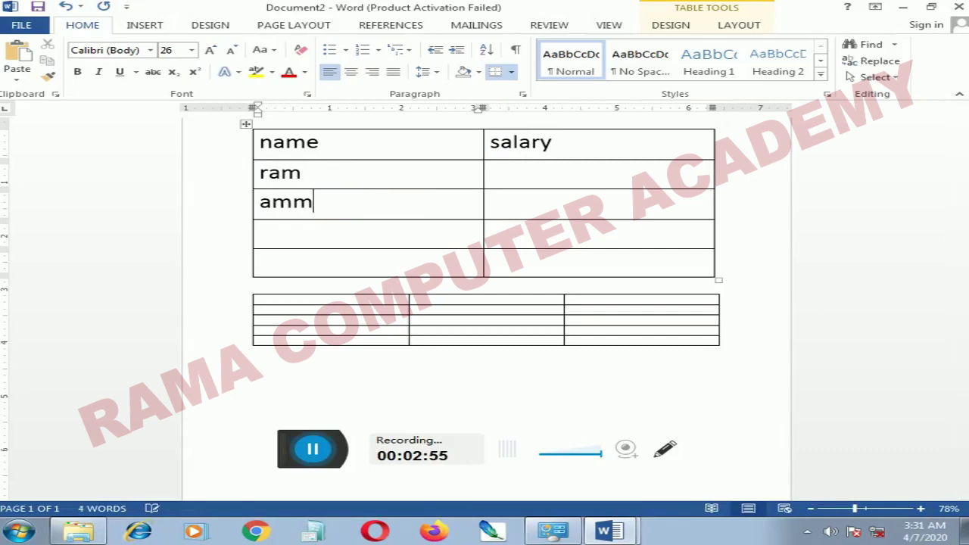
pyautogui.press('BackSpace')
pyautogui.write('it')
pyautogui.click(277, 246)
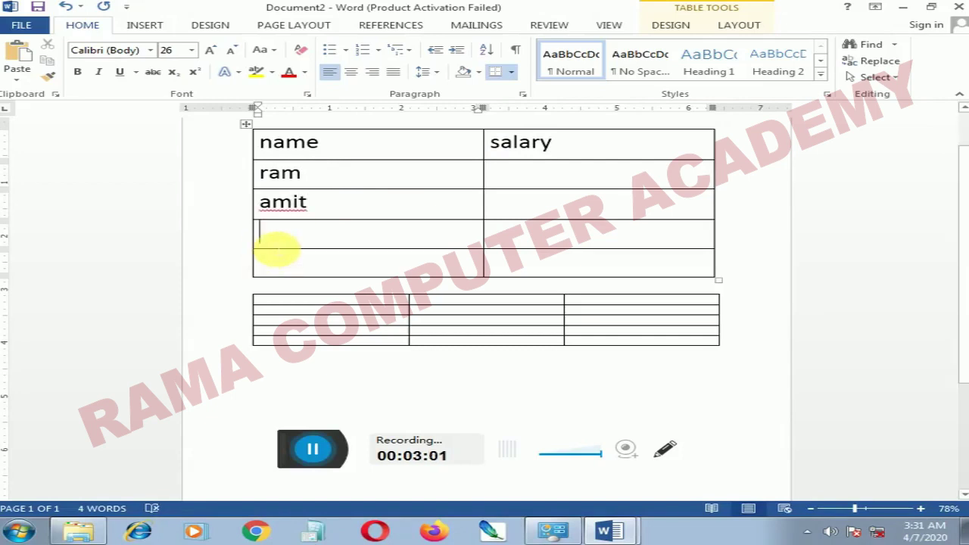
pyautogui.write('lo')
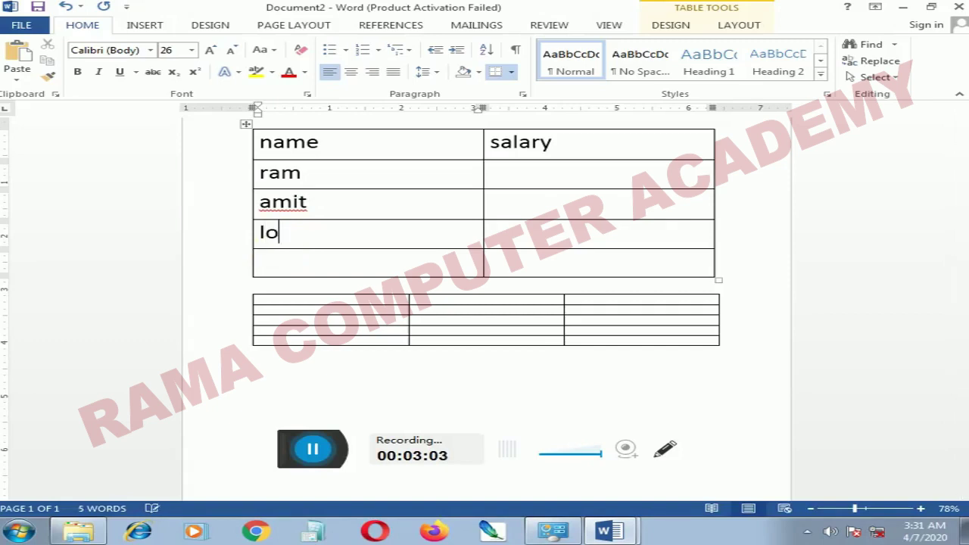
pyautogui.write('kesh')
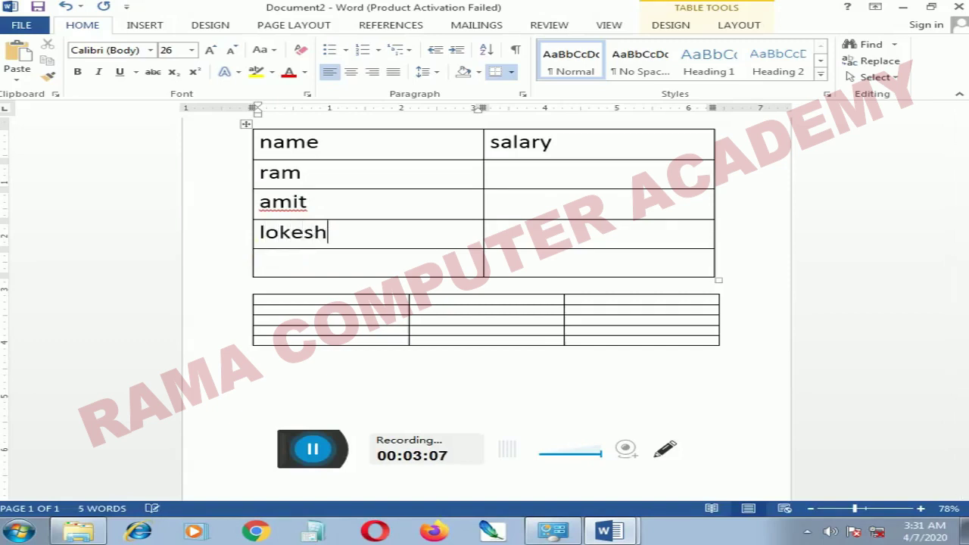
# Change the case of the three entered names so that each one starts with a capital letter
pyautogui.click(516, 183)
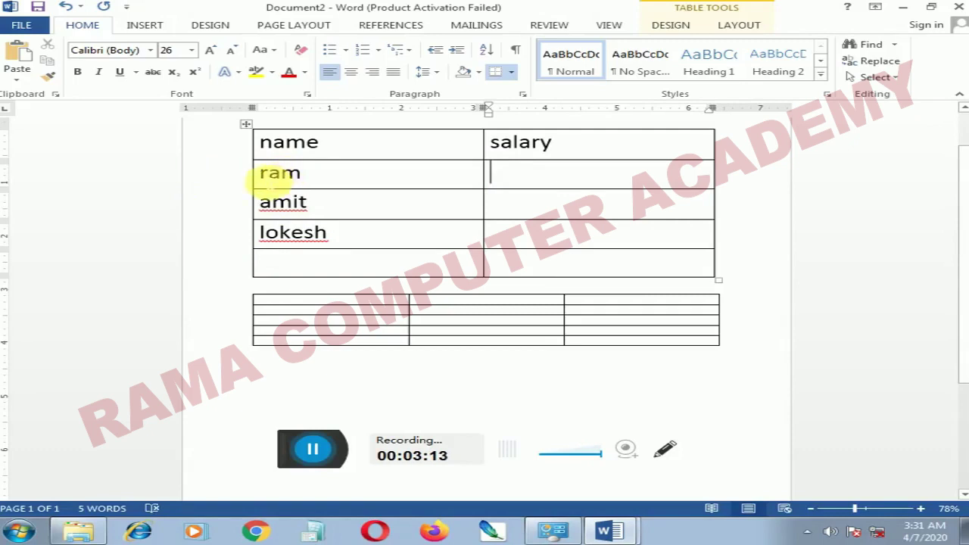
pyautogui.moveTo(261, 174); pyautogui.dragTo(303, 232)
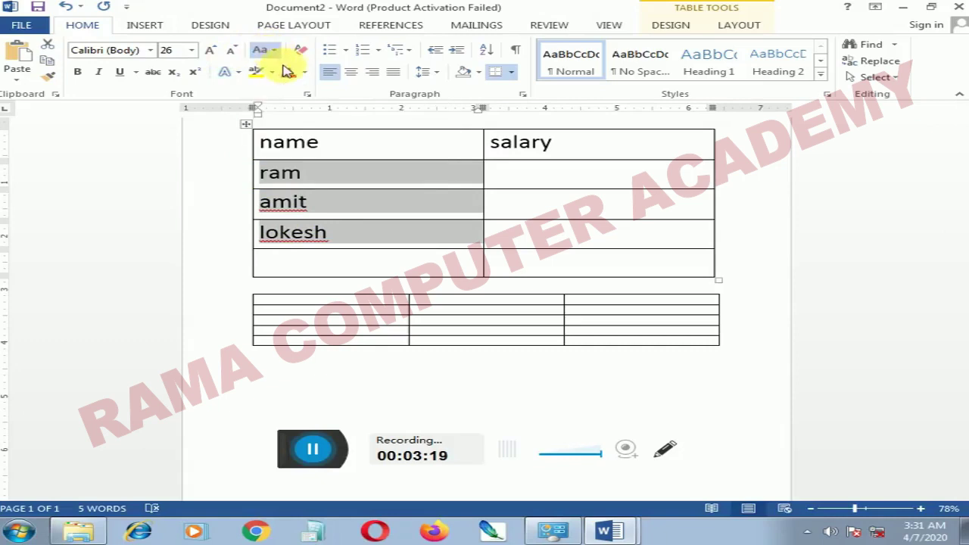
pyautogui.hotkey('shift', 'F3')
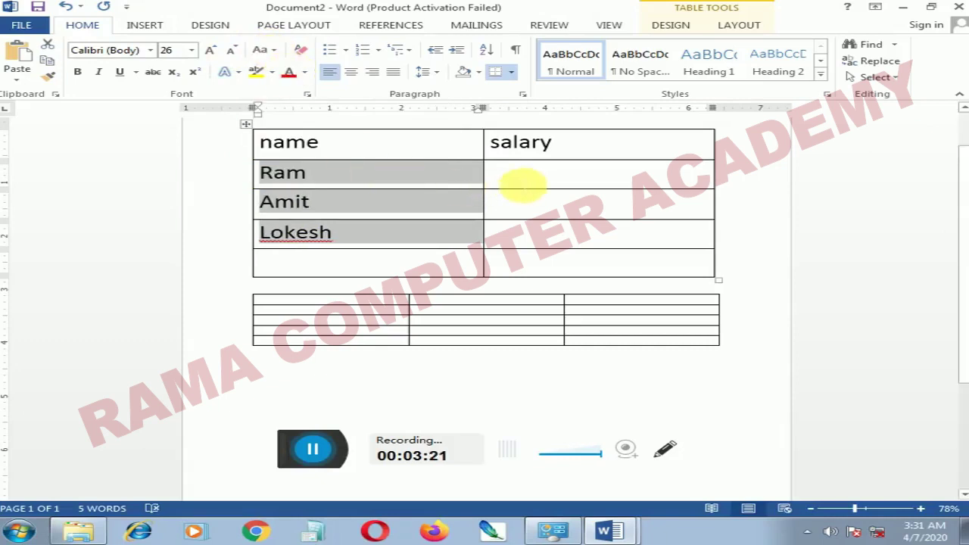
# Enter the salaries 5000, 4000 and 2000 in the second column, beside the three names in the upper table
pyautogui.click(521, 183)
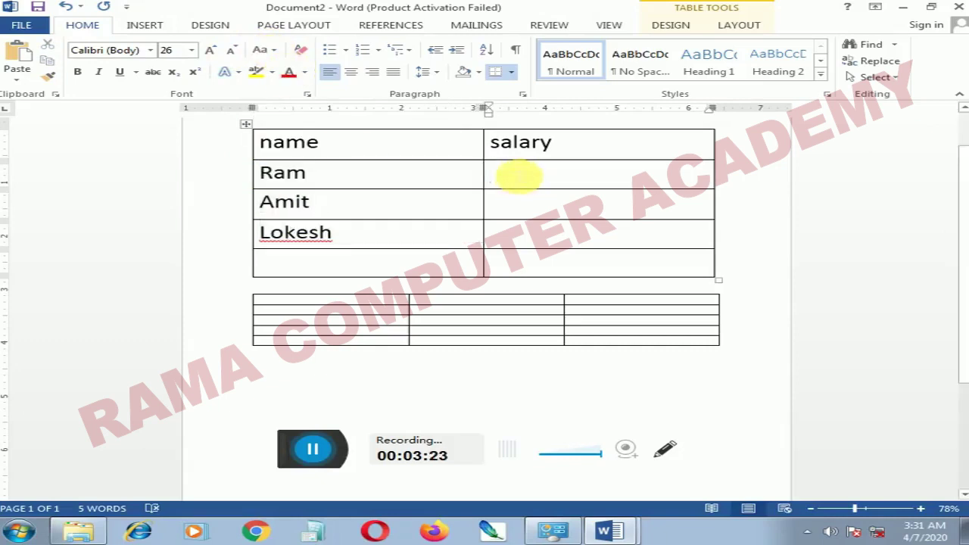
pyautogui.write('5000')
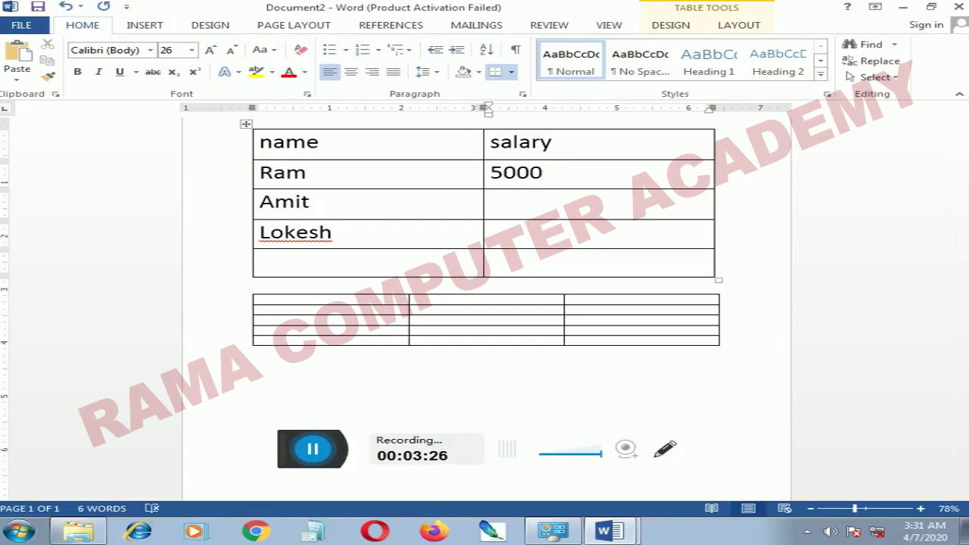
pyautogui.click(522, 203)
pyautogui.write('4000')
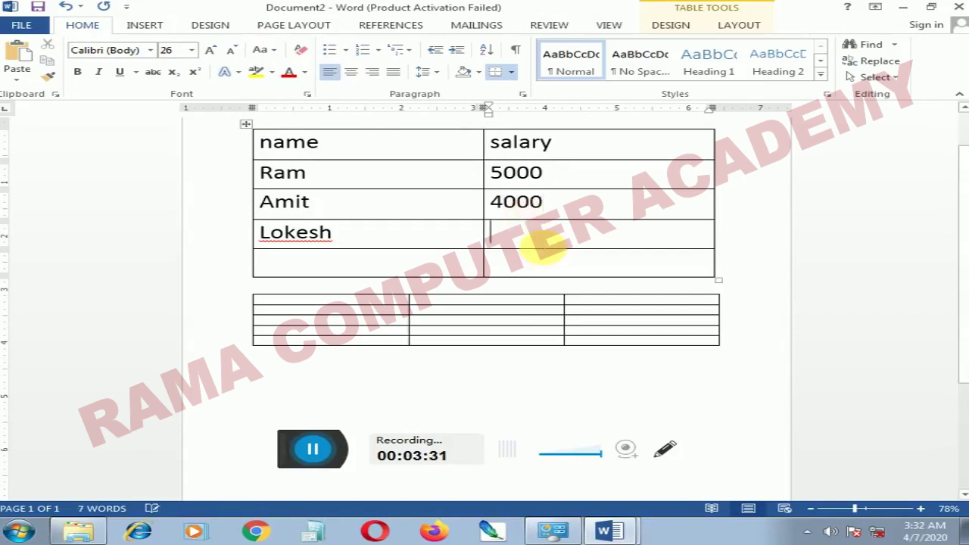
pyautogui.write('200')
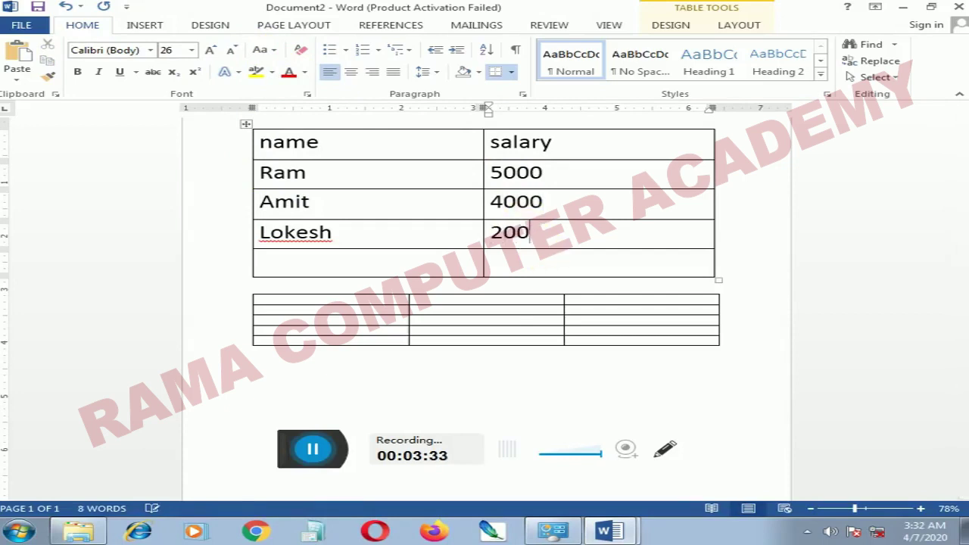
pyautogui.write('00')
pyautogui.press('BackSpace')
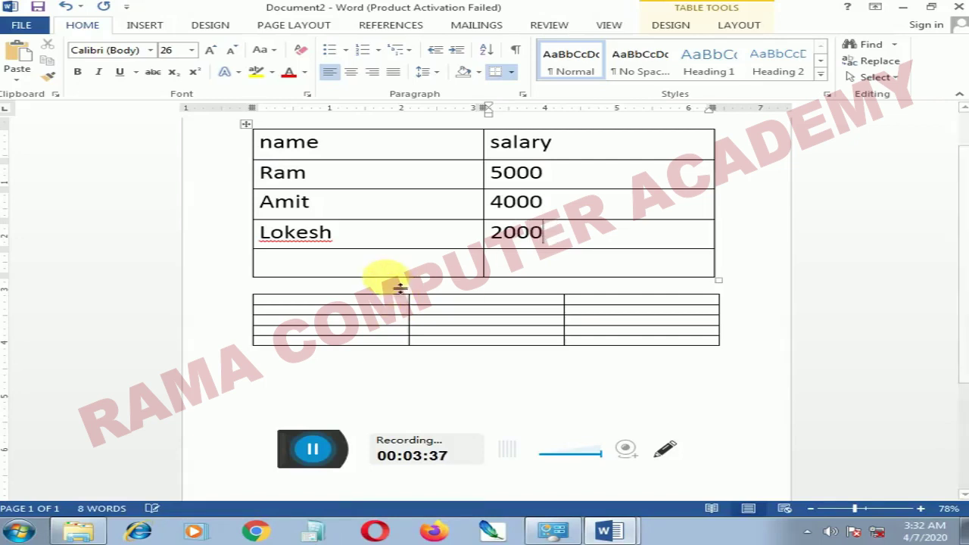
# Enter the label "total" in the first cell of the upper table's last row
pyautogui.click(385, 265)
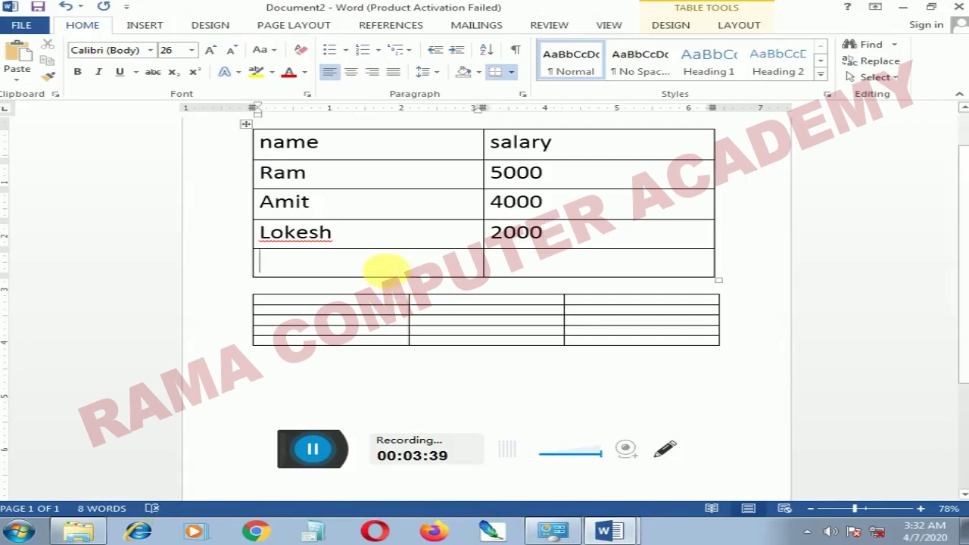
pyautogui.write('to')
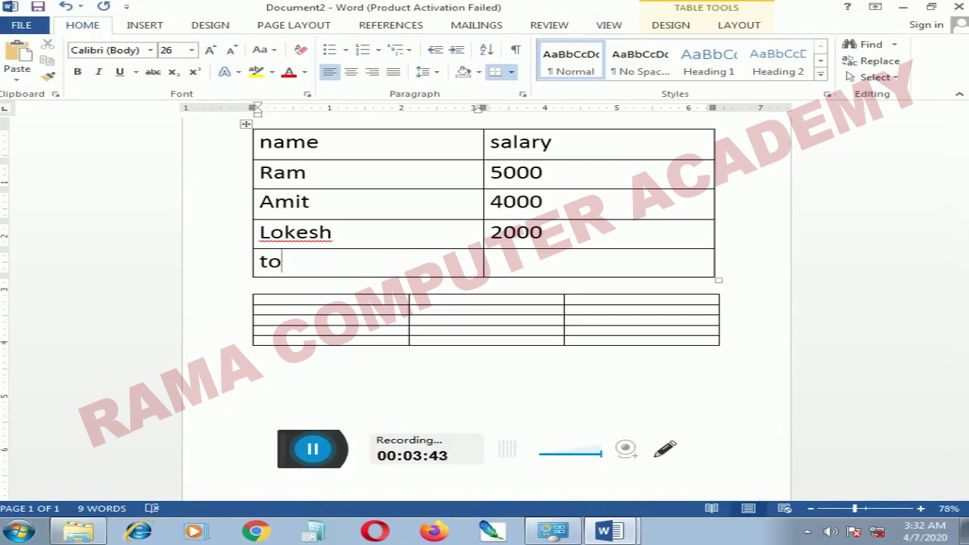
pyautogui.write('tal')
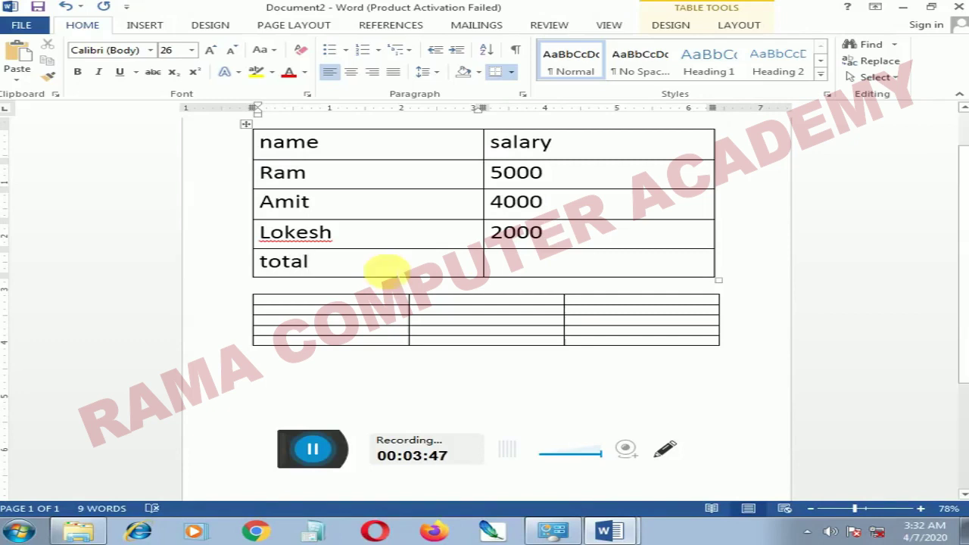
# Capitalize the first letter of the last row's label so that it reads "Total"
pyautogui.click(260, 262)
pyautogui.press('Right')
pyautogui.press('BackSpace')
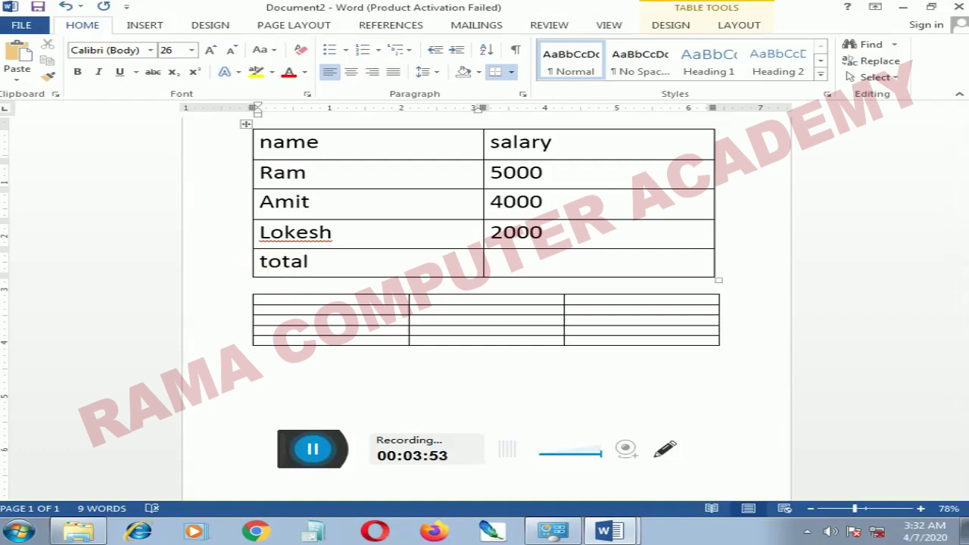
pyautogui.press('shift')
pyautogui.press('shift')
pyautogui.press('shift')
pyautogui.press('shift')
pyautogui.press('shift')
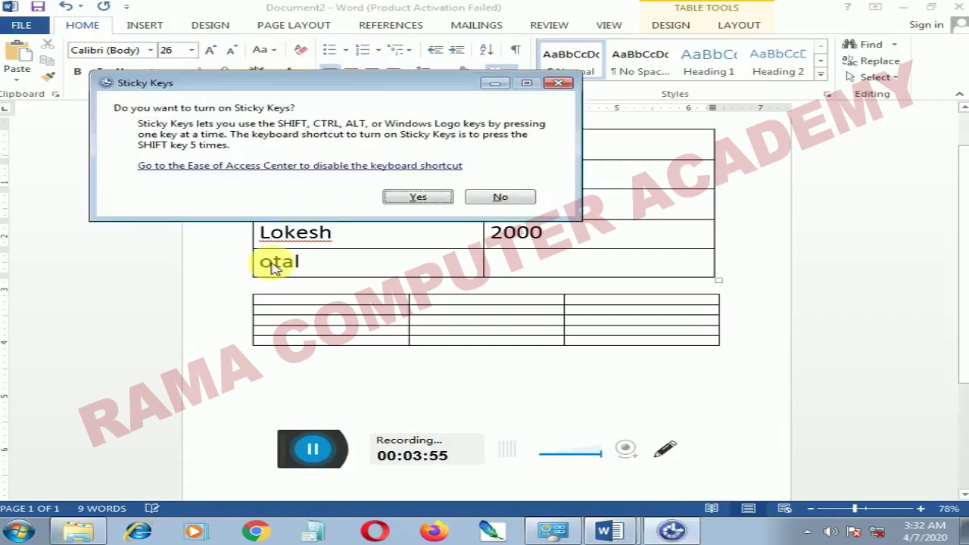
pyautogui.press('Escape')
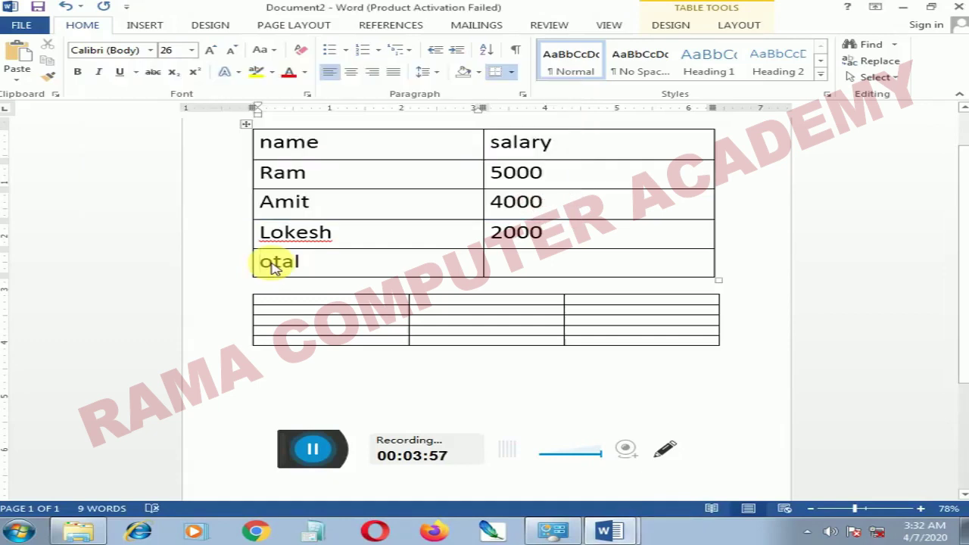
pyautogui.write('TT')
pyautogui.press('BackSpace')
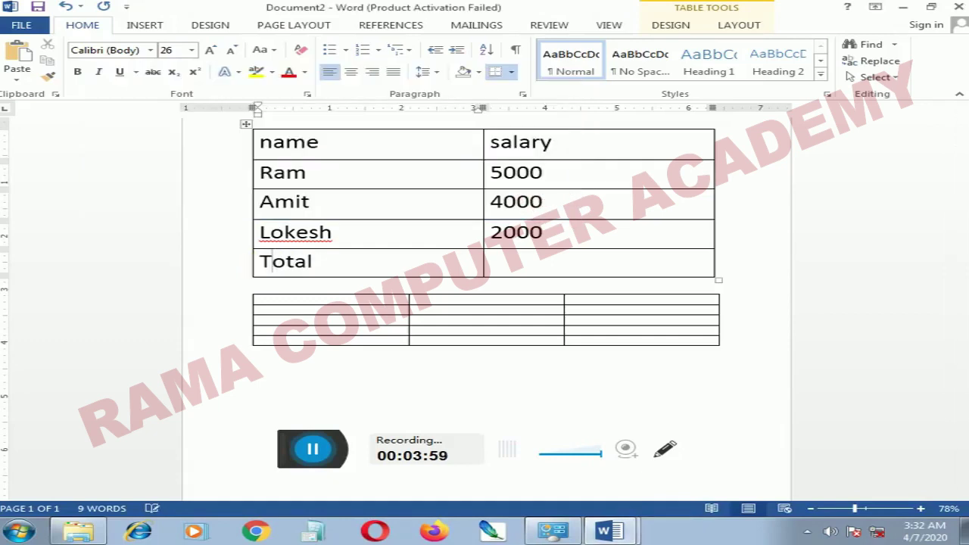
pyautogui.click(513, 264)
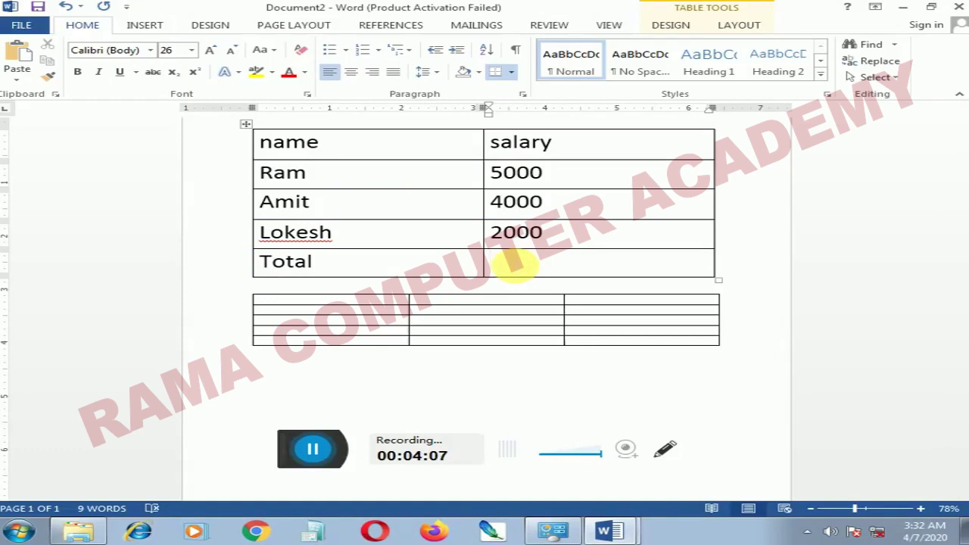
# Switch to Document1 to check the list of table topics, and return to Document2
pyautogui.click(605, 532)
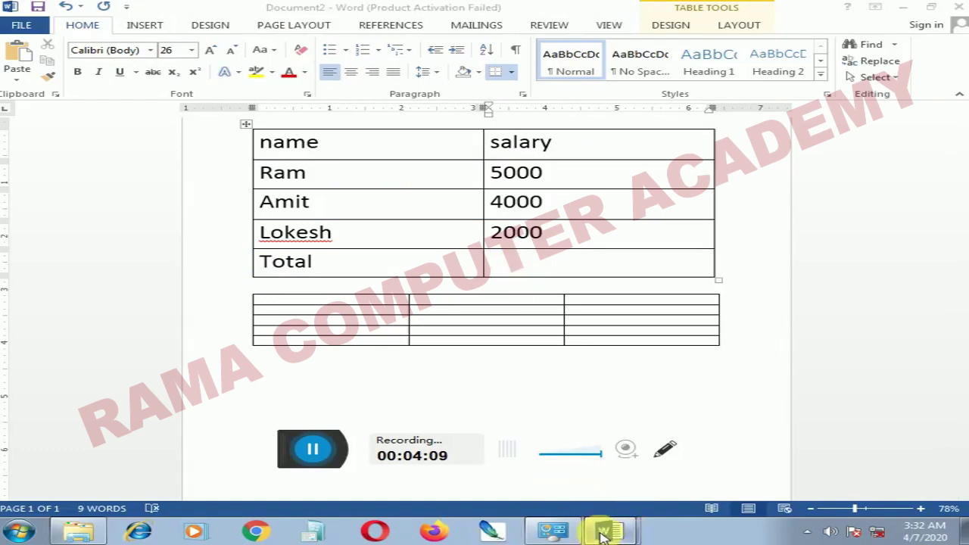
pyautogui.click(568, 481)
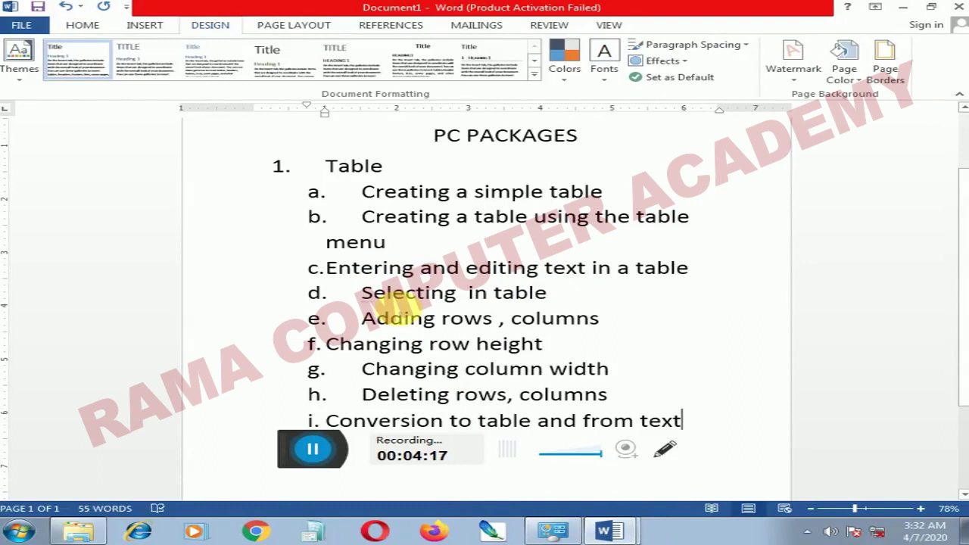
pyautogui.click(610, 535)
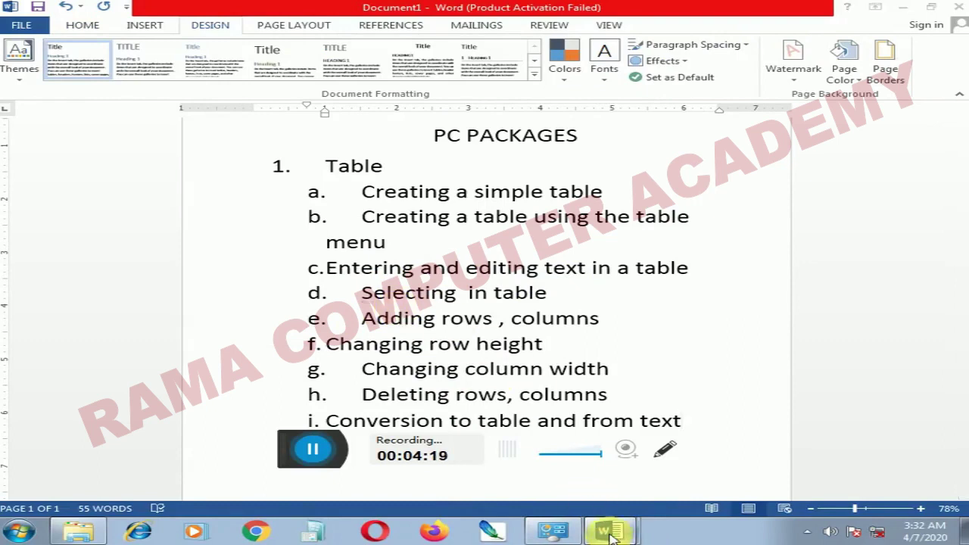
pyautogui.click(590, 501)
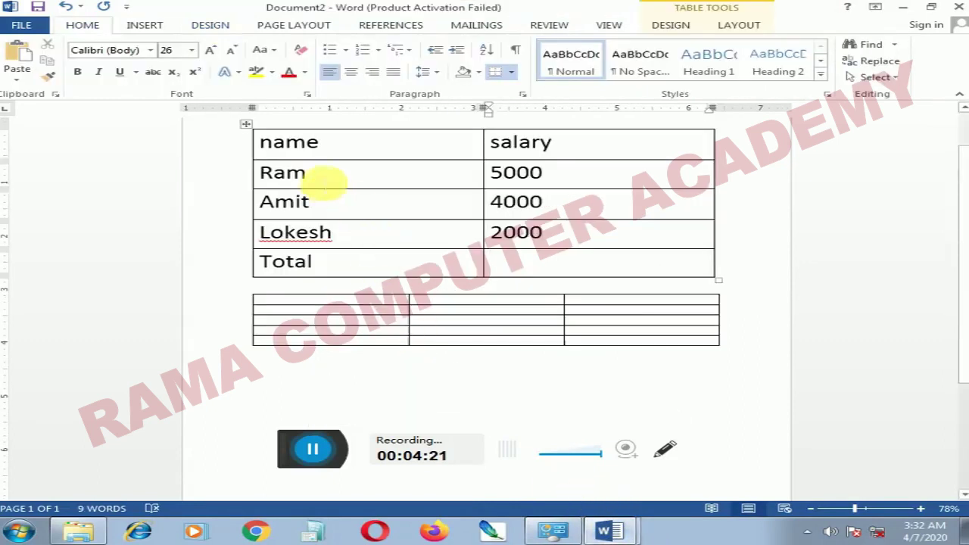
# Demonstrate selecting the "name" heading, each column of the upper table and the entire document, and clear the selection
pyautogui.moveTo(262, 143); pyautogui.dragTo(342, 155)
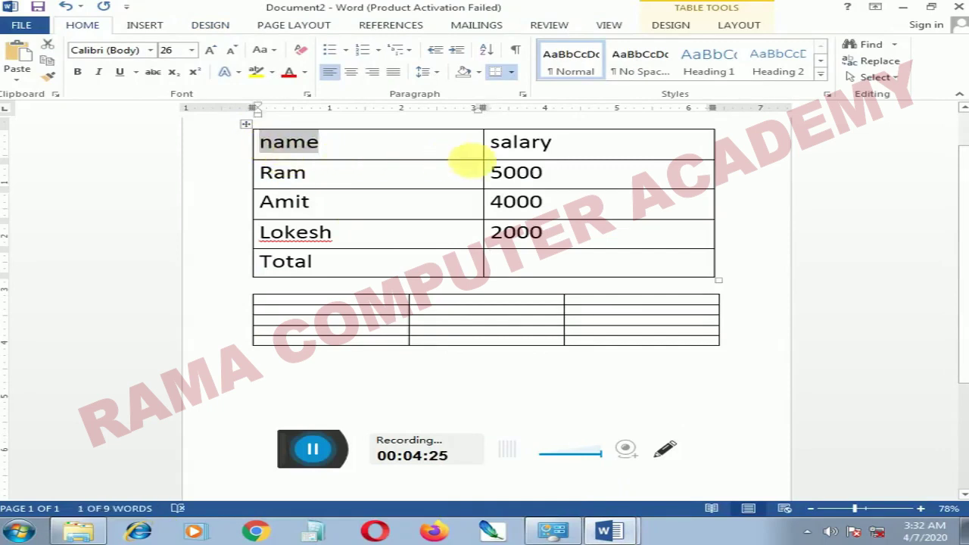
pyautogui.click(515, 145)
pyautogui.moveTo(518, 144); pyautogui.dragTo(588, 260)
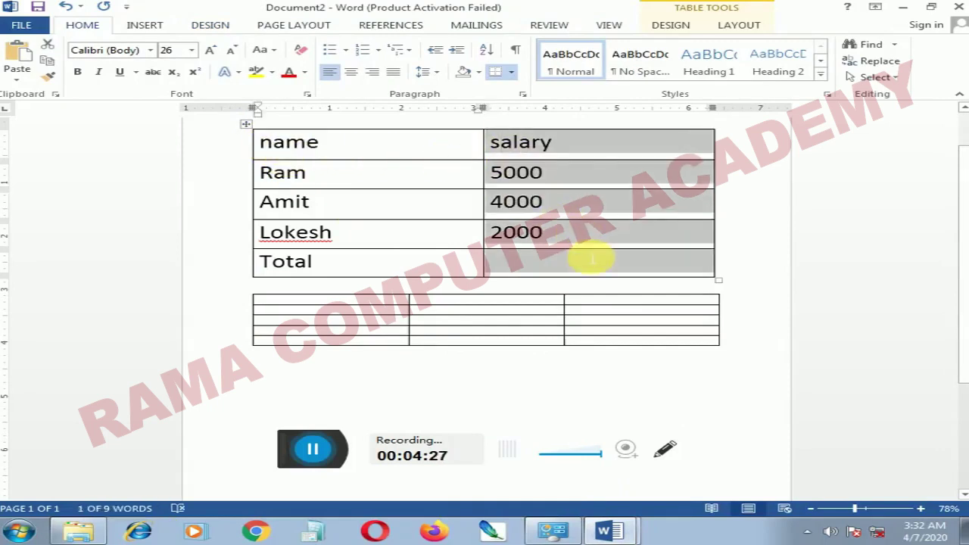
pyautogui.moveTo(289, 142); pyautogui.dragTo(340, 268)
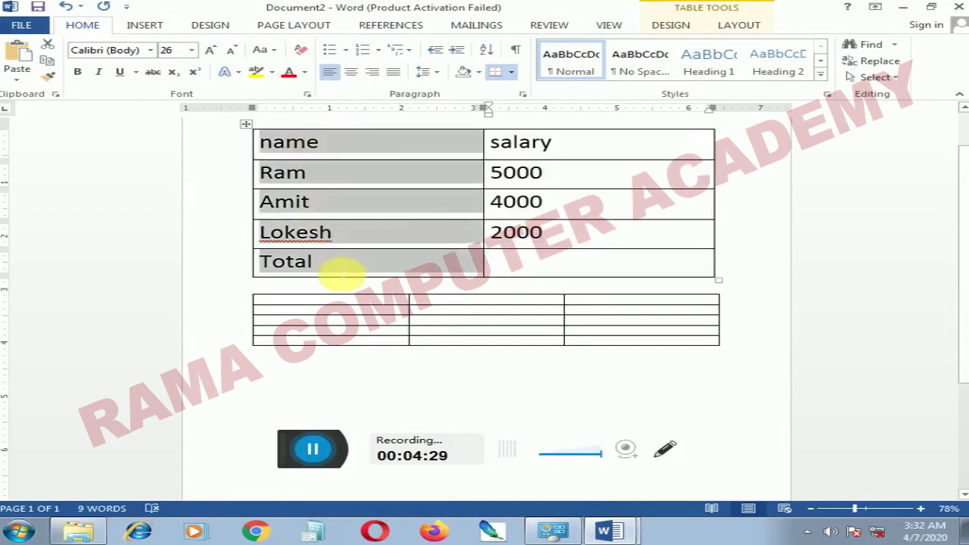
pyautogui.click(316, 154)
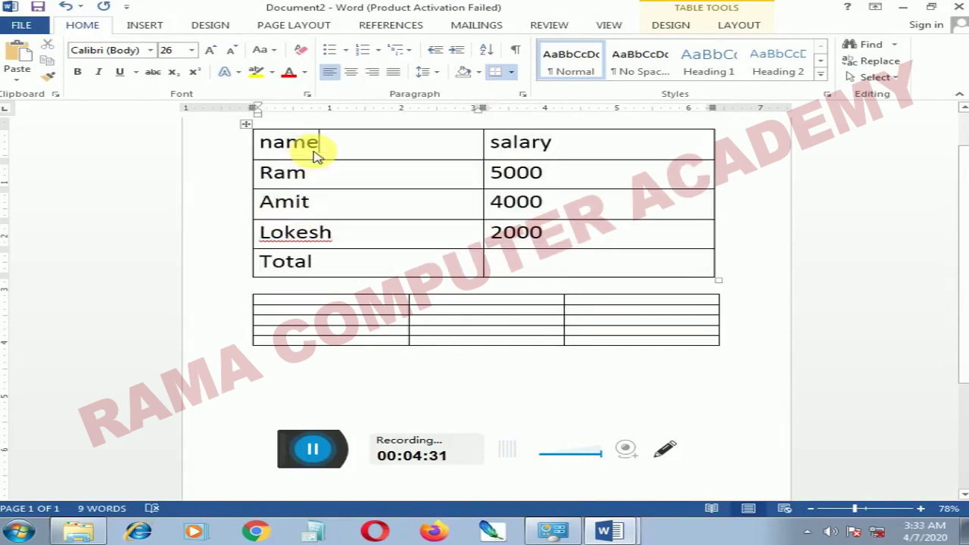
pyautogui.hotkey('ctrl', 'a')
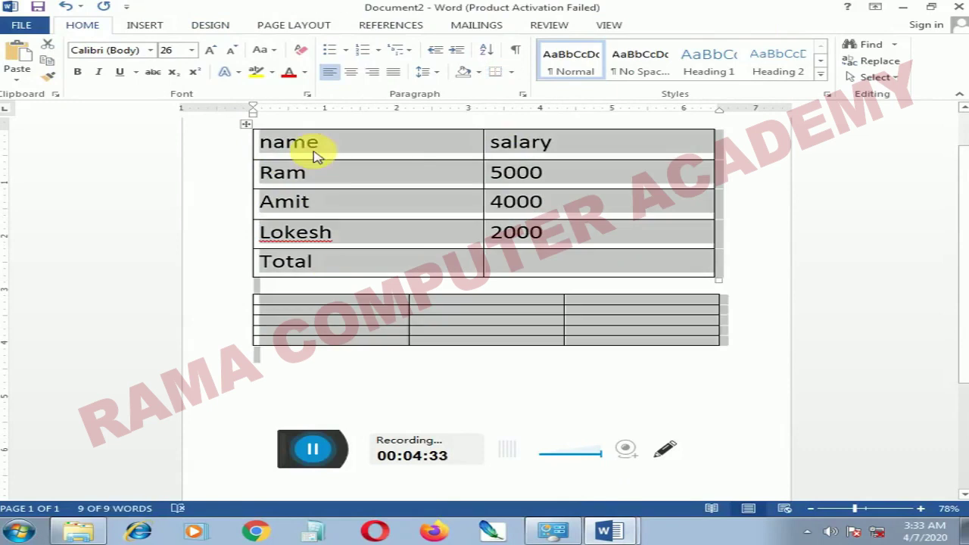
pyautogui.click(324, 152)
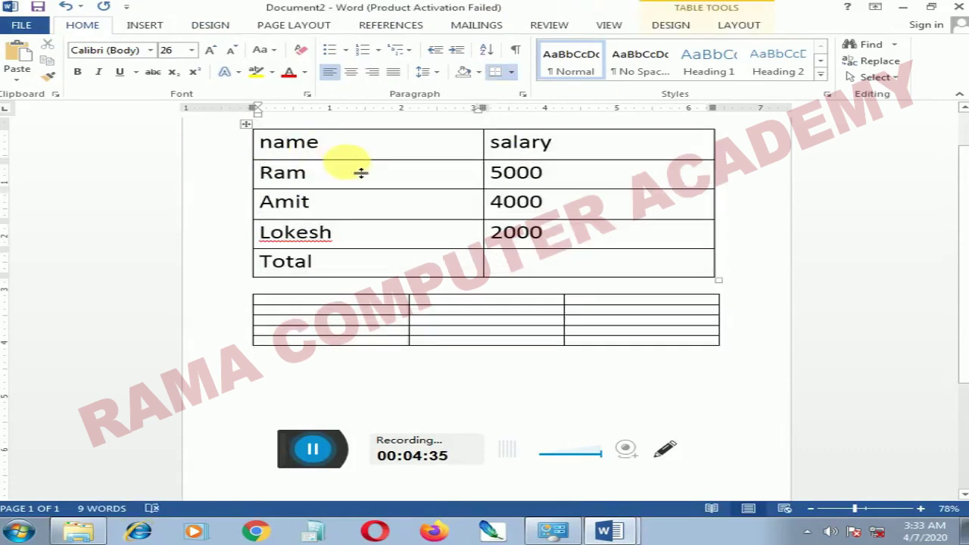
# Review the topics on adding rows and columns in Document1, and go back to the tables in Document2
pyautogui.click(609, 529)
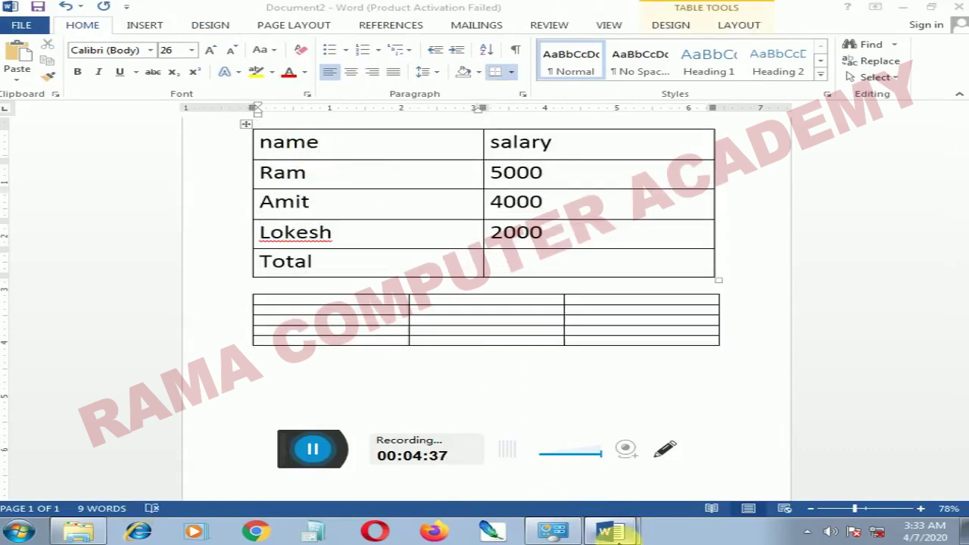
pyautogui.click(573, 477)
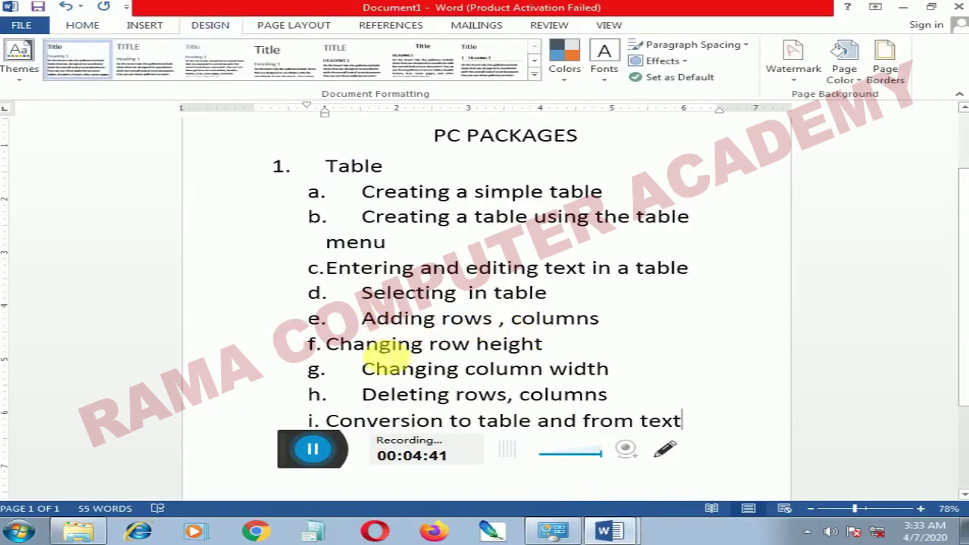
pyautogui.click(617, 536)
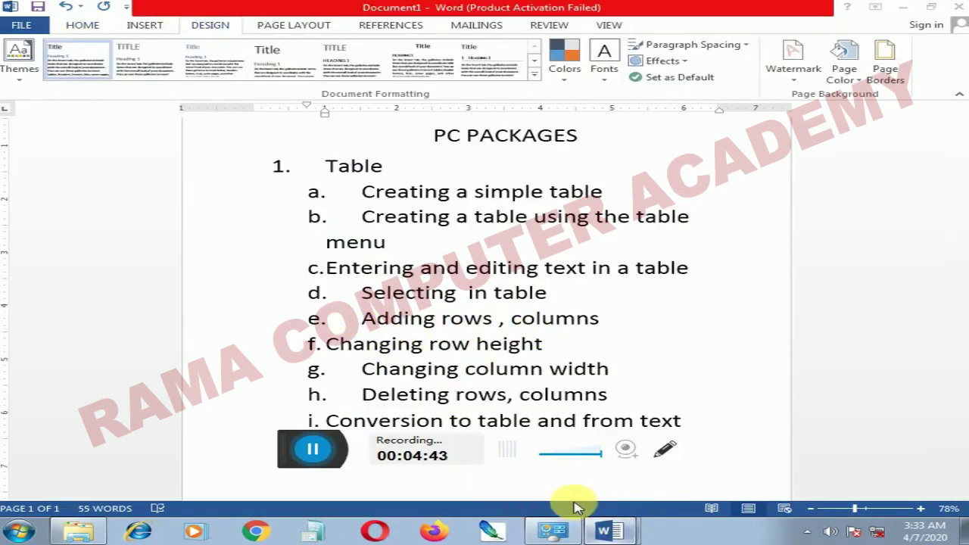
pyautogui.click(573, 485)
# Insert an empty column to the right of the "name" column in the upper table
pyautogui.click(344, 156)
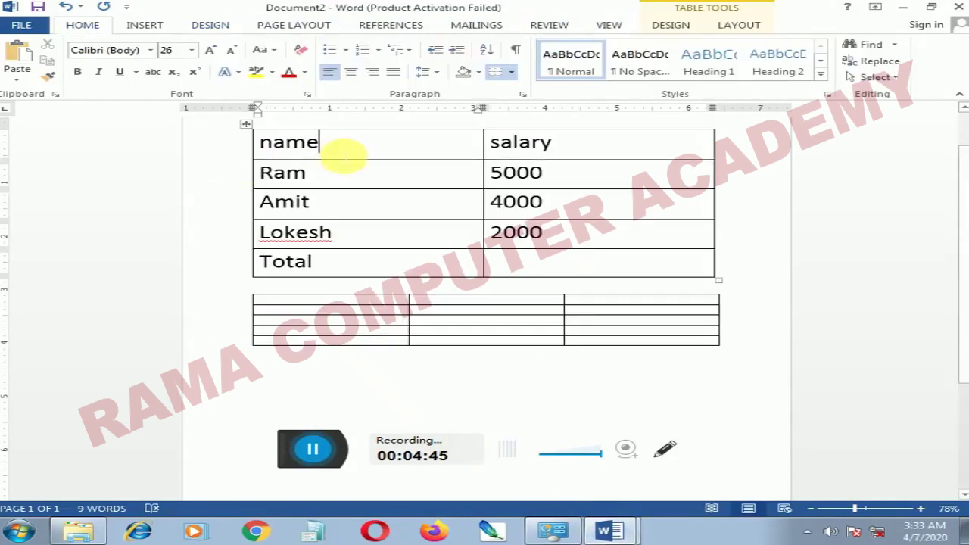
pyautogui.rightClick(338, 152)
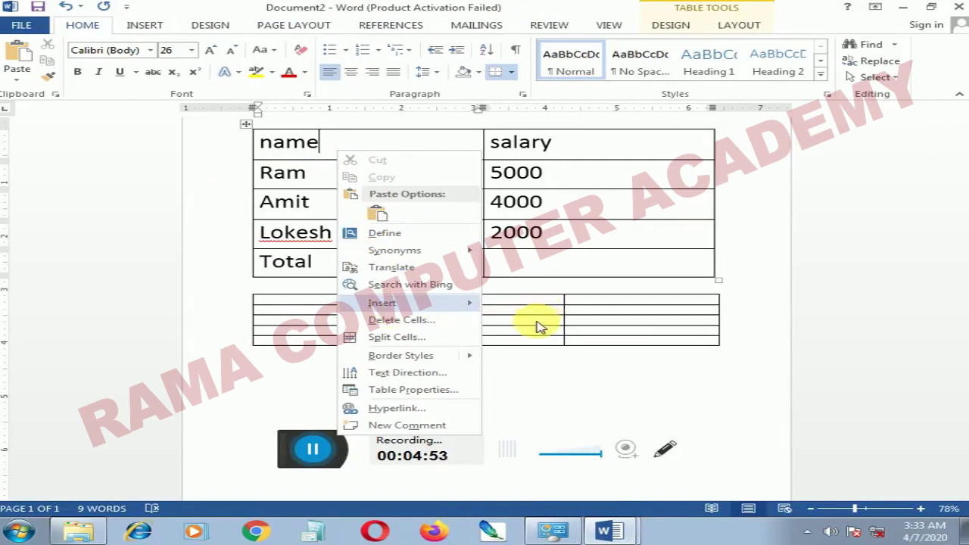
pyautogui.click(537, 325)
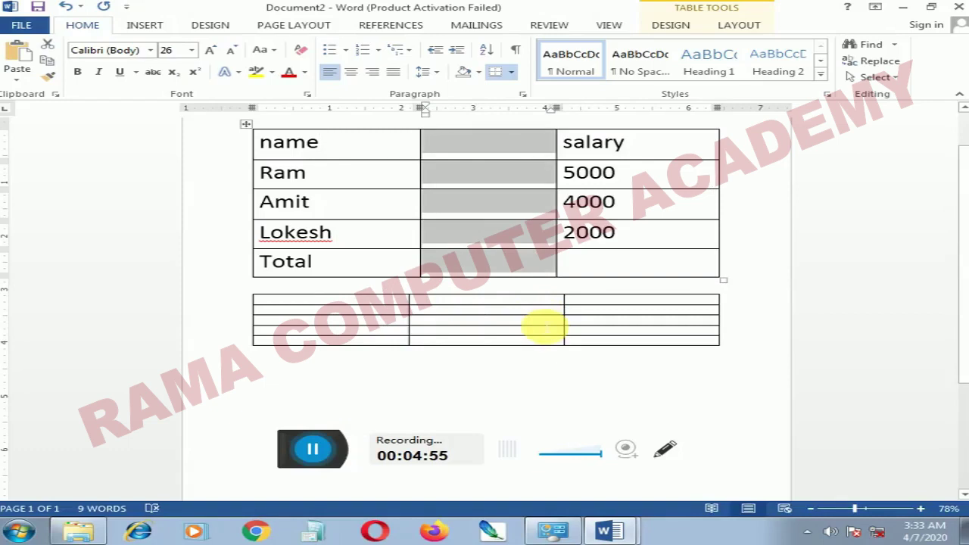
# Insert an empty row directly below the heading row of the upper table
pyautogui.click(339, 150)
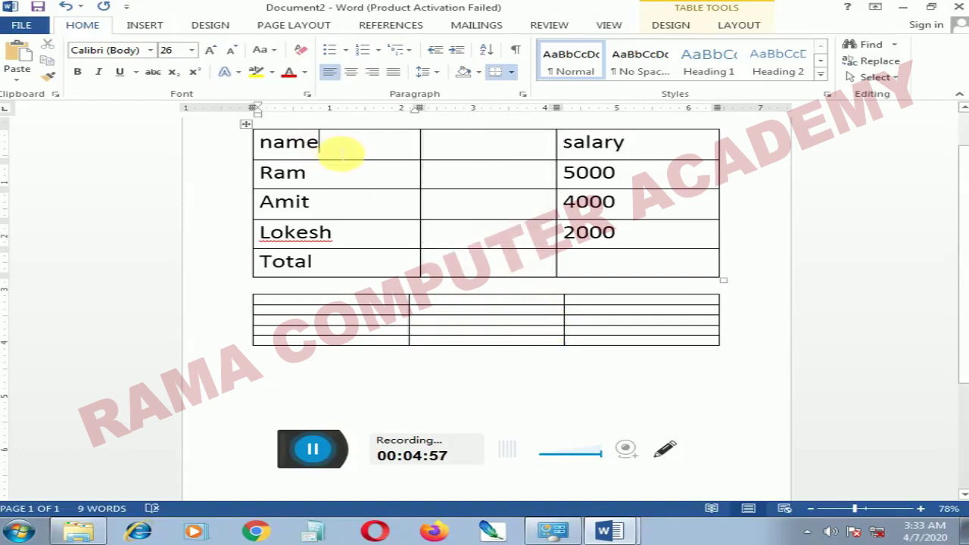
pyautogui.rightClick(338, 149)
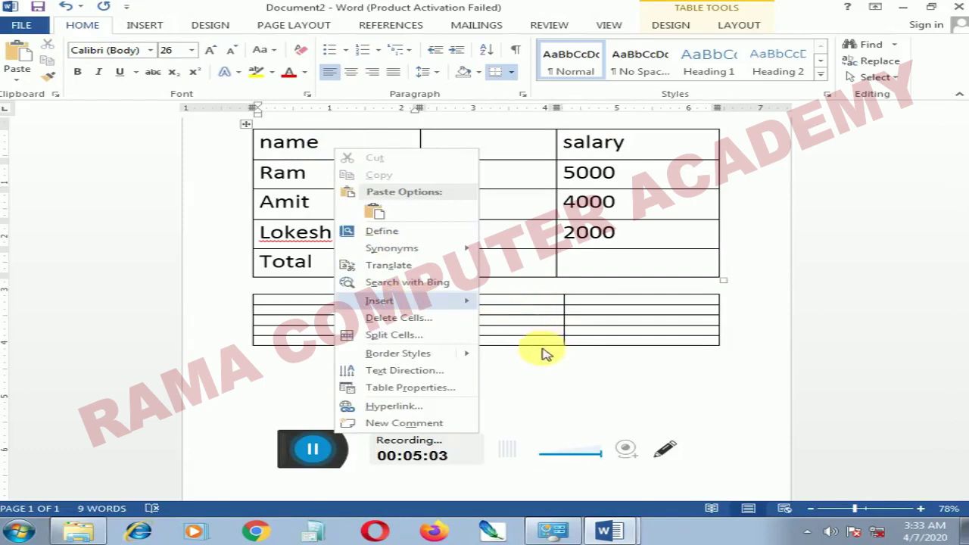
pyautogui.press('Right')
pyautogui.press('b')
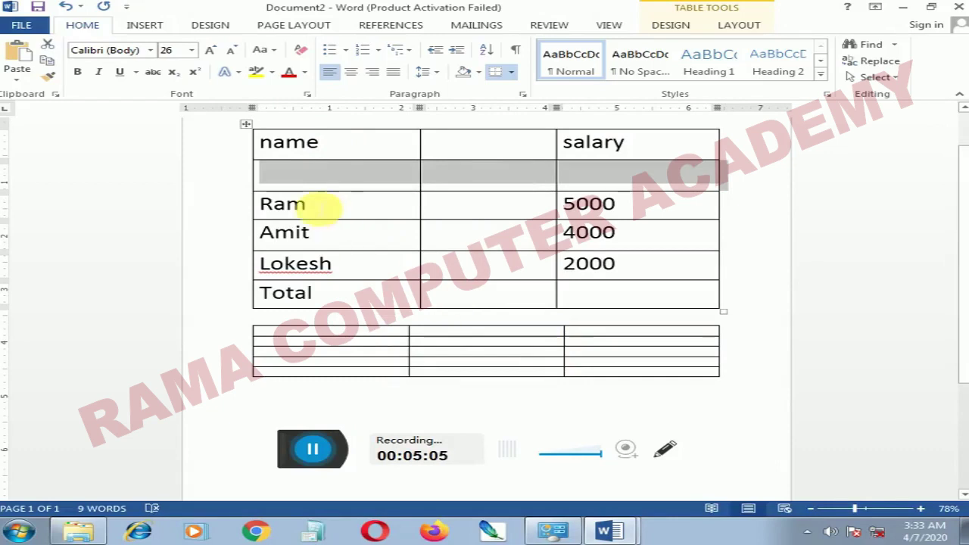
pyautogui.click(323, 207)
pyautogui.rightClick(318, 207)
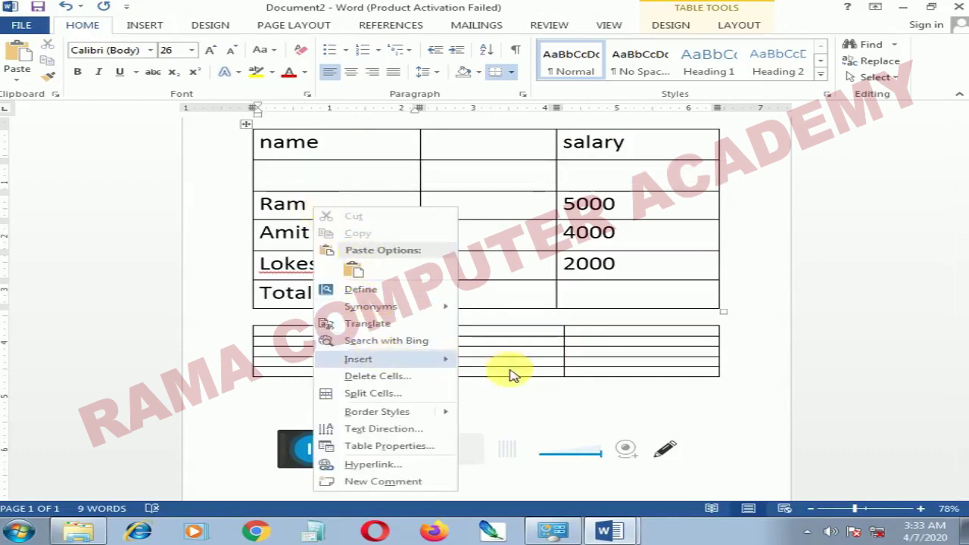
pyautogui.press('Escape')
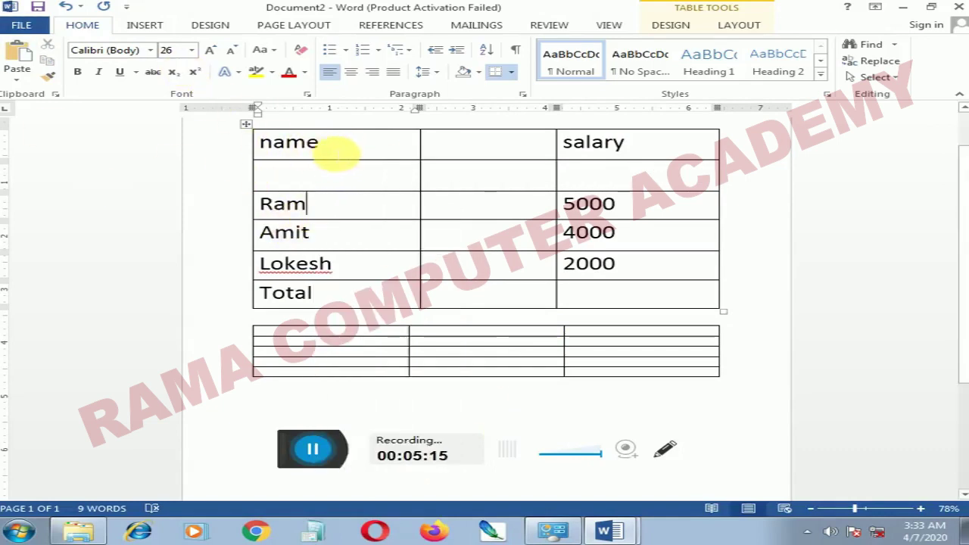
# Try deleting the "name" cell with the cells shifted left, and undo back to before the empty row was inserted
pyautogui.rightClick(331, 152)
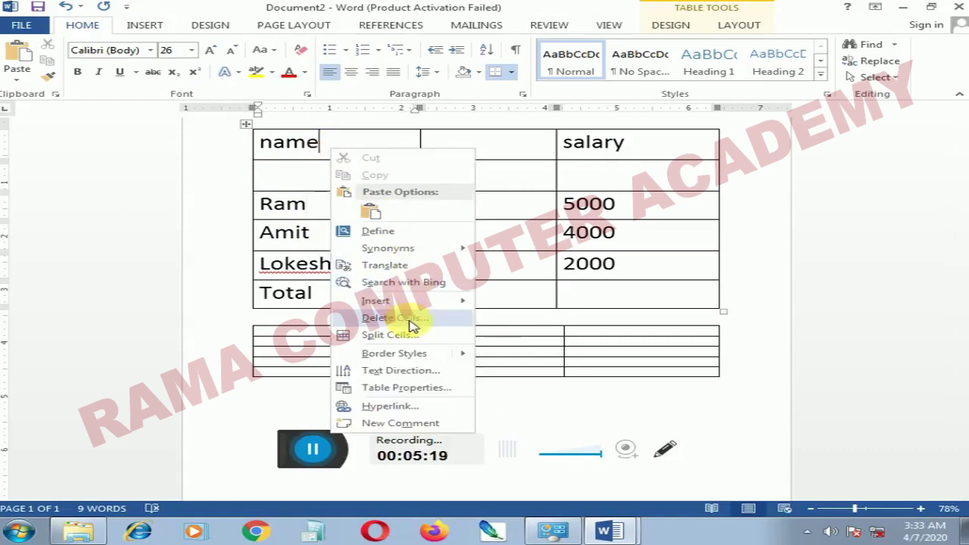
pyautogui.click(409, 319)
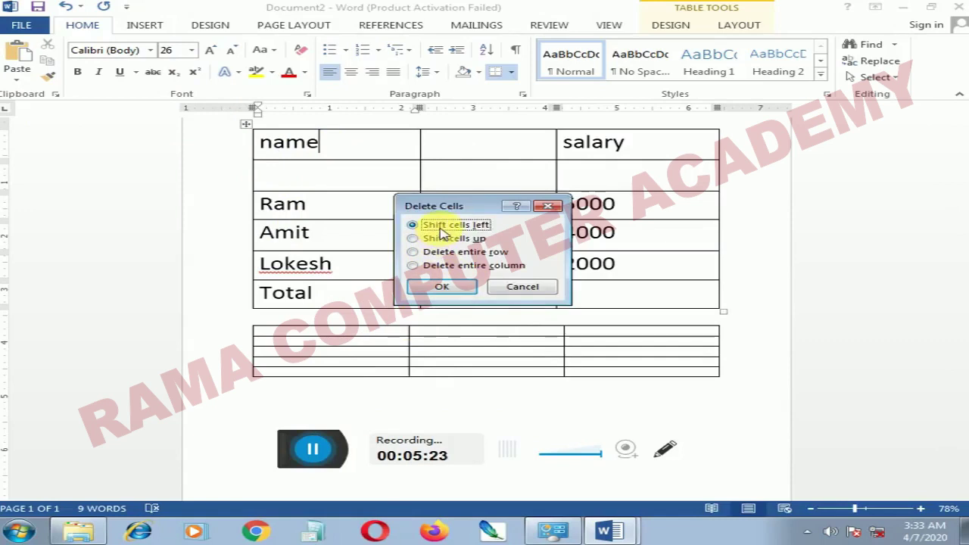
pyautogui.click(438, 289)
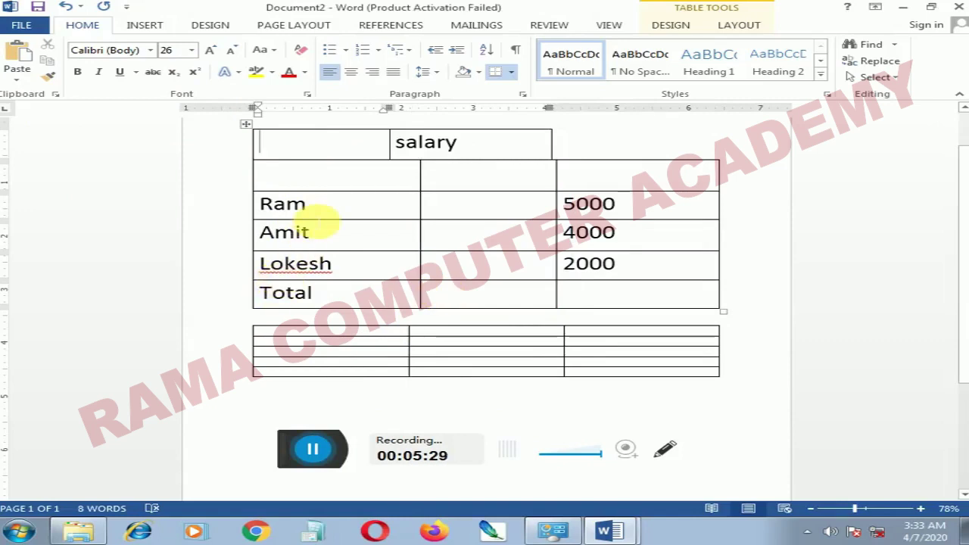
pyautogui.hotkey('ctrl', 'z')
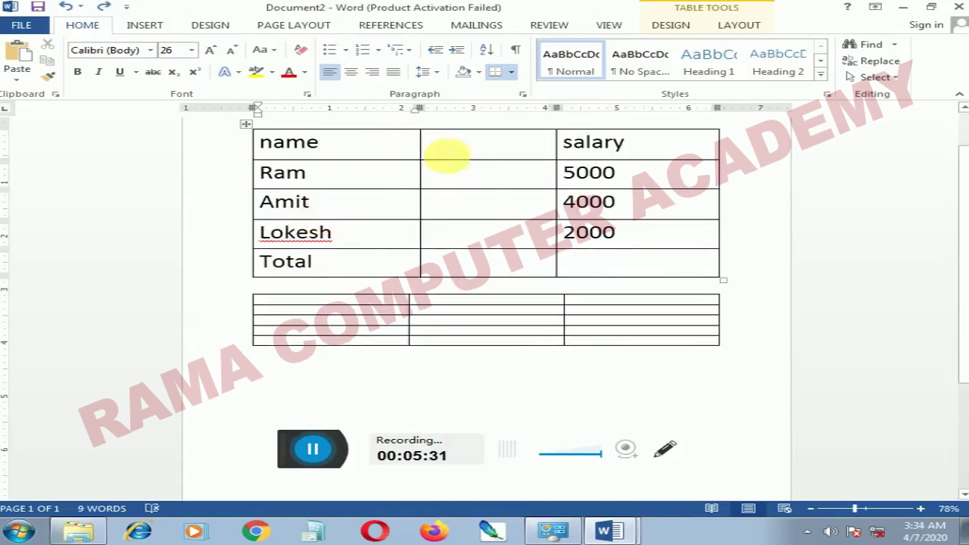
# Delete the empty column between the "name" and "salary" columns of the upper table
pyautogui.click(723, 26)
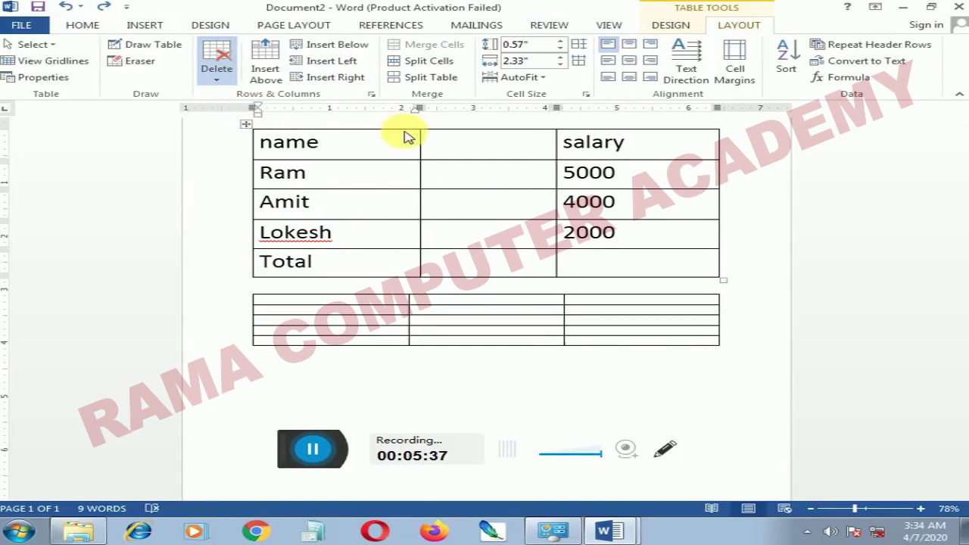
pyautogui.click(448, 142)
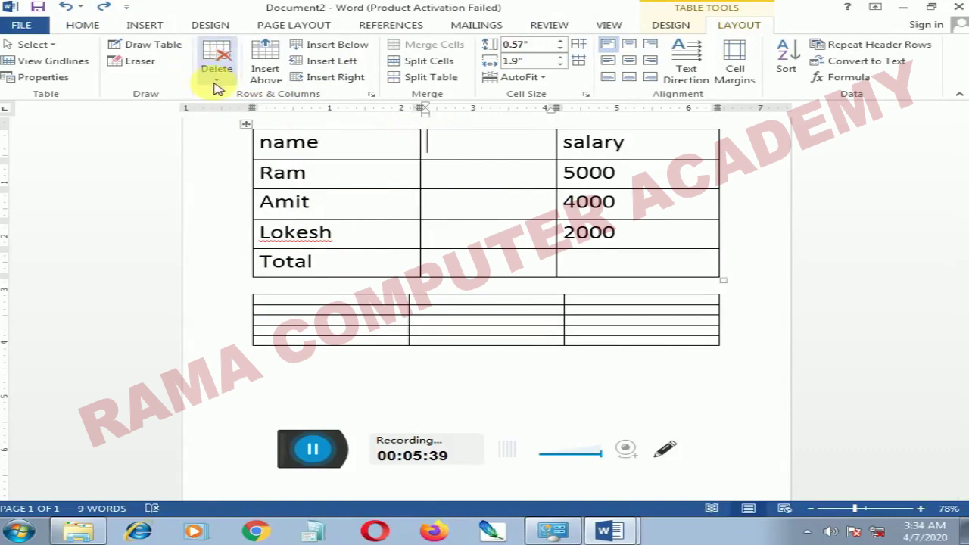
pyautogui.click(252, 114)
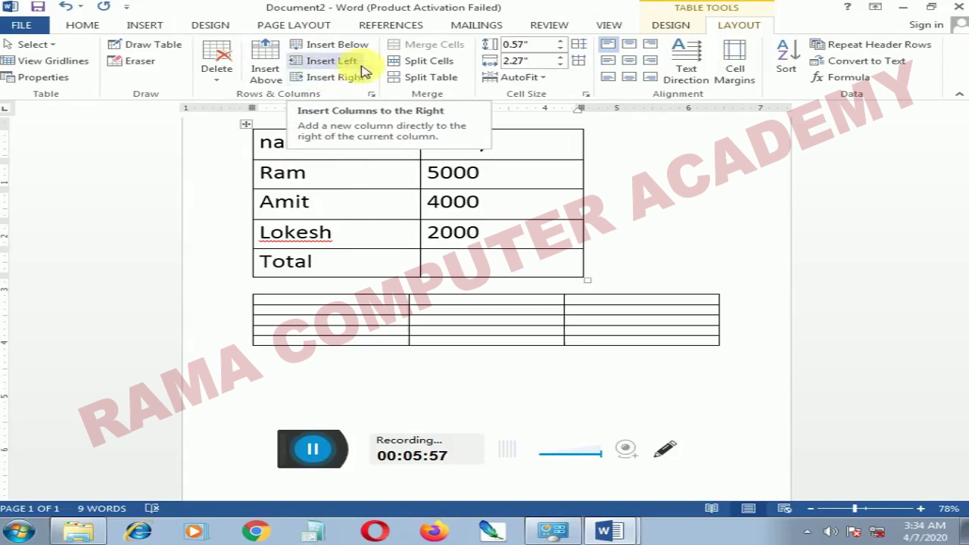
# Try heights of 0" and 1.3" for the heading row of the upper table
pyautogui.click(352, 140)
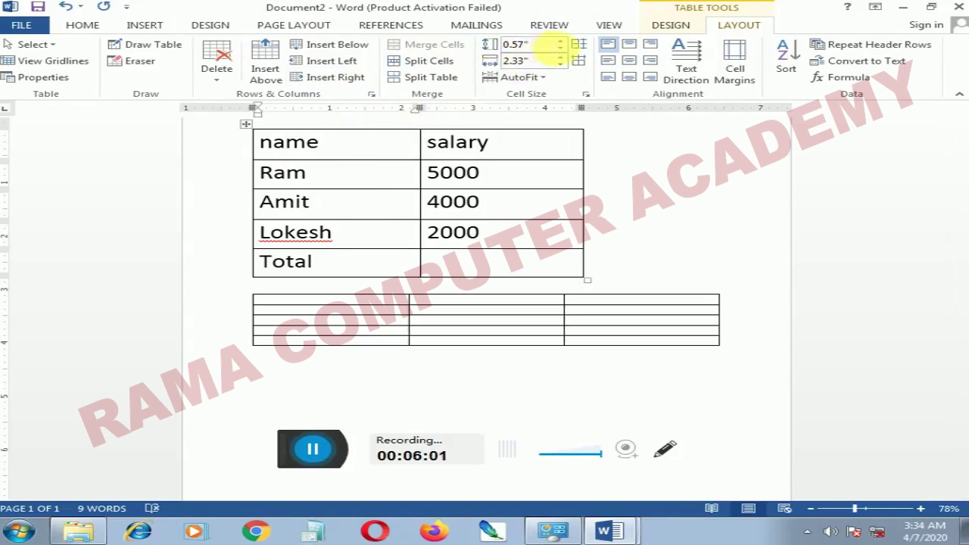
pyautogui.click(560, 48)
pyautogui.click(560, 47)
pyautogui.click(560, 47)
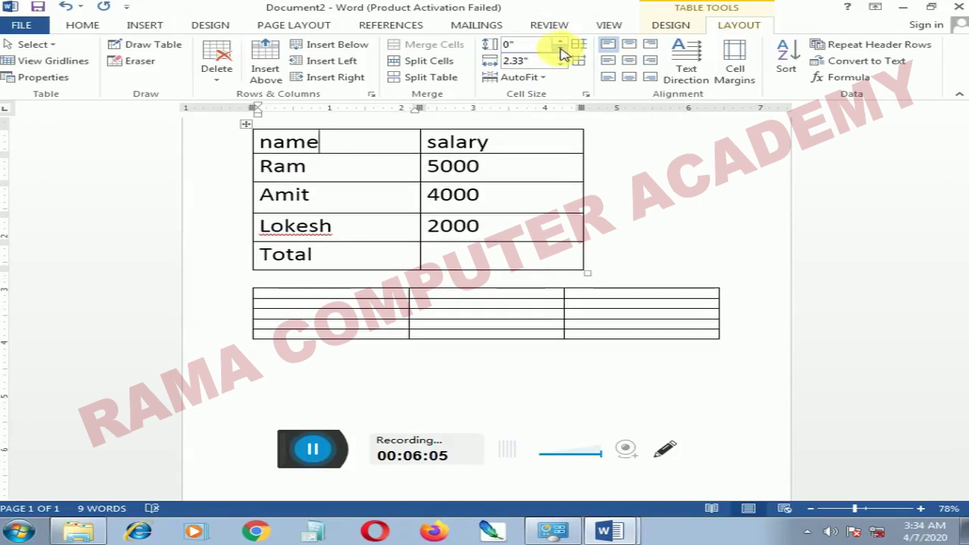
pyautogui.click(561, 43)
pyautogui.click(560, 43)
pyautogui.click(560, 42)
pyautogui.click(561, 42)
pyautogui.click(561, 42)
pyautogui.click(561, 42)
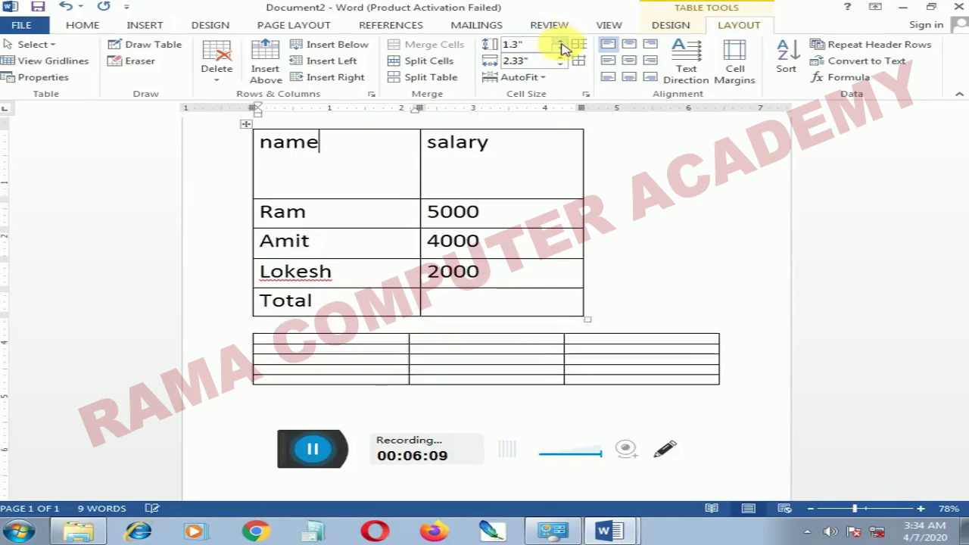
# Set the height of the upper table's heading row to 0.6"
pyautogui.click(562, 50)
pyautogui.click(561, 50)
pyautogui.click(562, 50)
pyautogui.click(562, 50)
pyautogui.click(562, 50)
pyautogui.click(561, 50)
# Widen the "name" column of the upper table to 2.8"
pyautogui.click(560, 58)
pyautogui.click(560, 57)
pyautogui.click(560, 58)
pyautogui.click(560, 58)
pyautogui.click(560, 58)
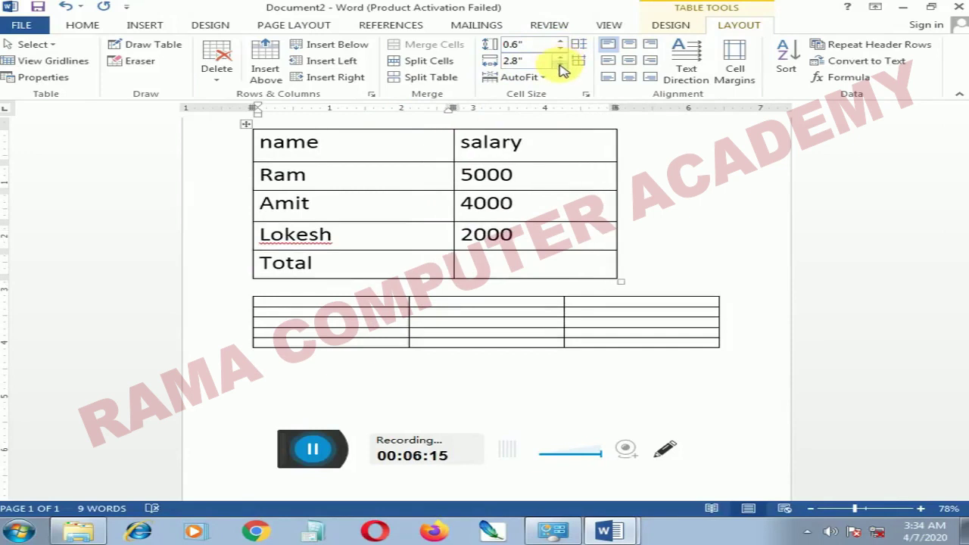
# Narrow the "name" column to 1.9", and stretch the whole upper table until that column is about 3.3" wide
pyautogui.click(561, 64)
pyautogui.click(561, 65)
pyautogui.click(561, 64)
pyautogui.click(561, 64)
pyautogui.click(561, 64)
pyautogui.click(560, 64)
pyautogui.click(561, 64)
pyautogui.click(560, 65)
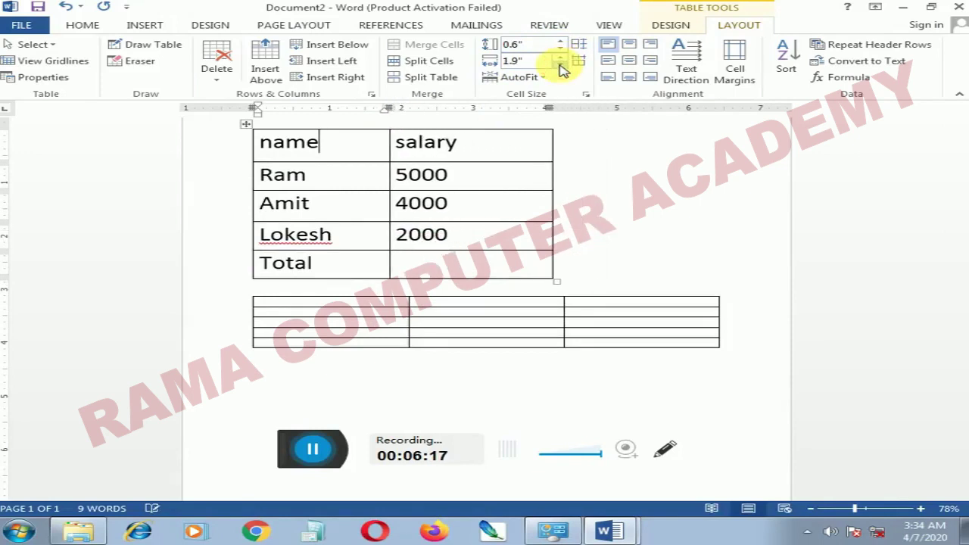
pyautogui.moveTo(555, 277); pyautogui.dragTo(771, 271)
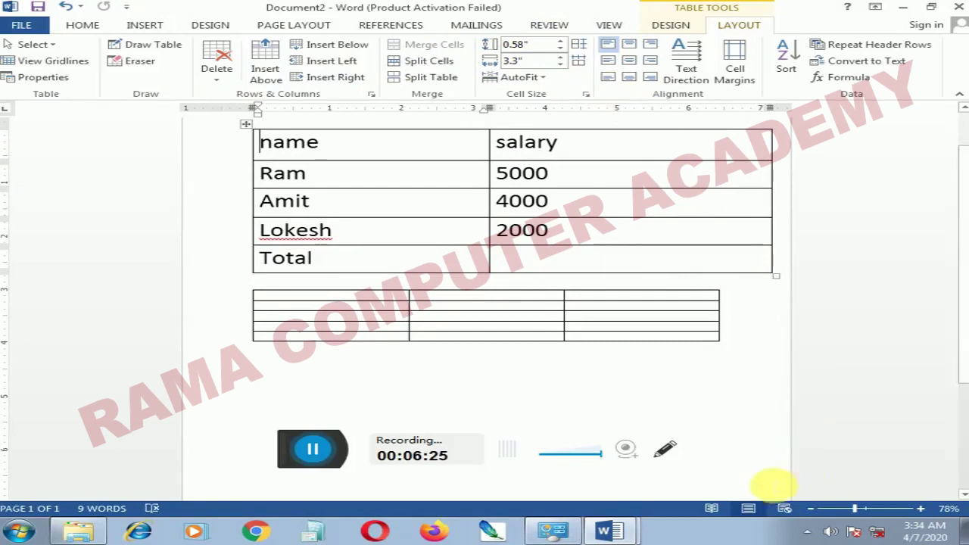
# Review the table topics in Document1 down to the conversion between table and text, and return to Document2
pyautogui.click(587, 527)
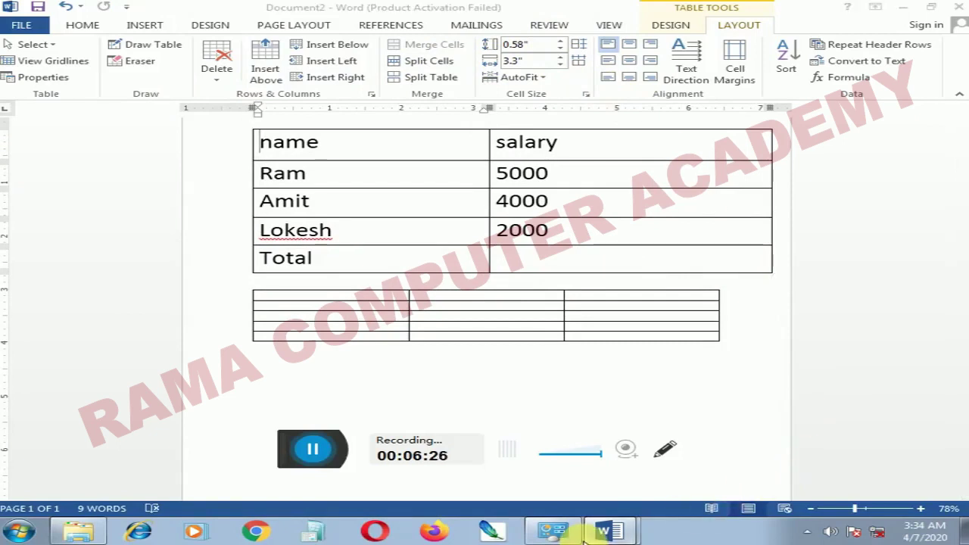
pyautogui.click(598, 484)
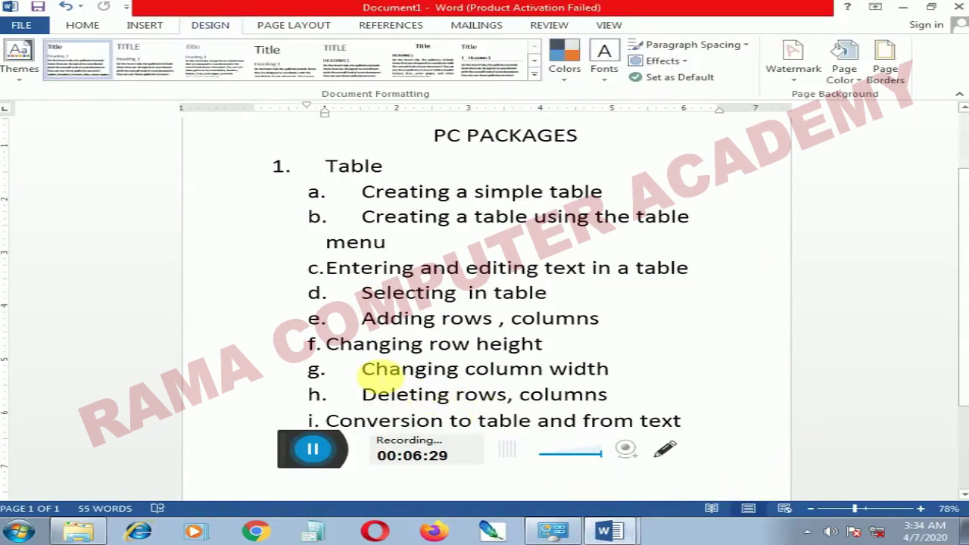
pyautogui.scroll(-1, 461, 359)
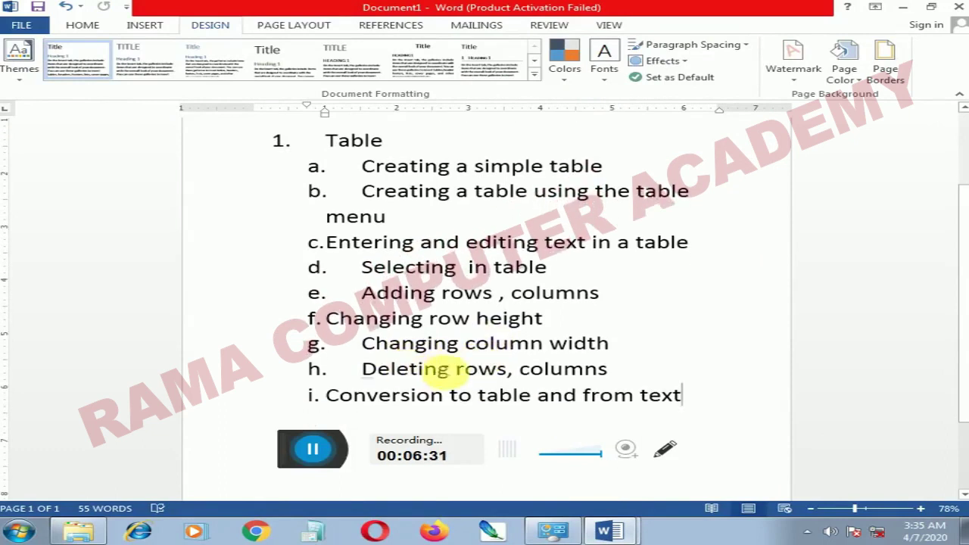
pyautogui.scroll(-1, 446, 378)
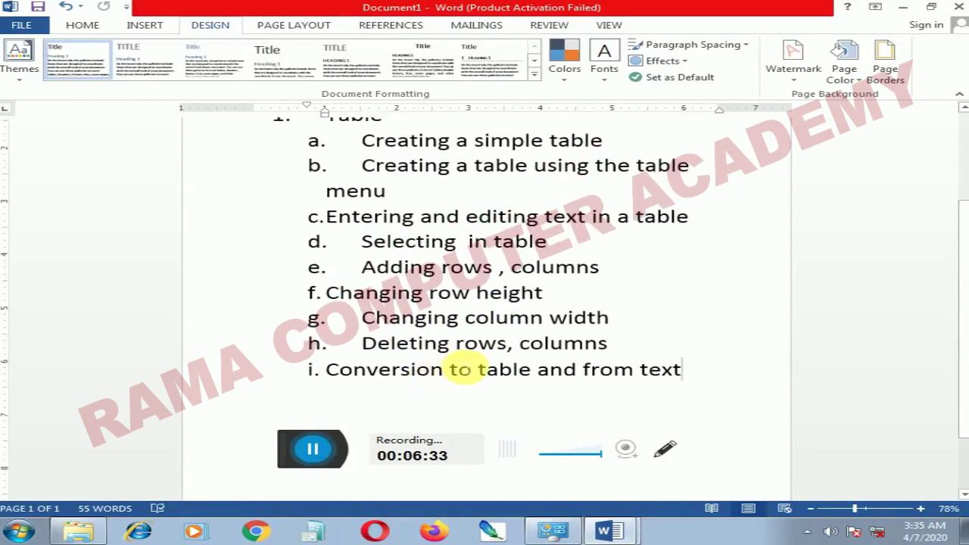
pyautogui.scroll(2, 465, 369)
pyautogui.scroll(-1, 462, 367)
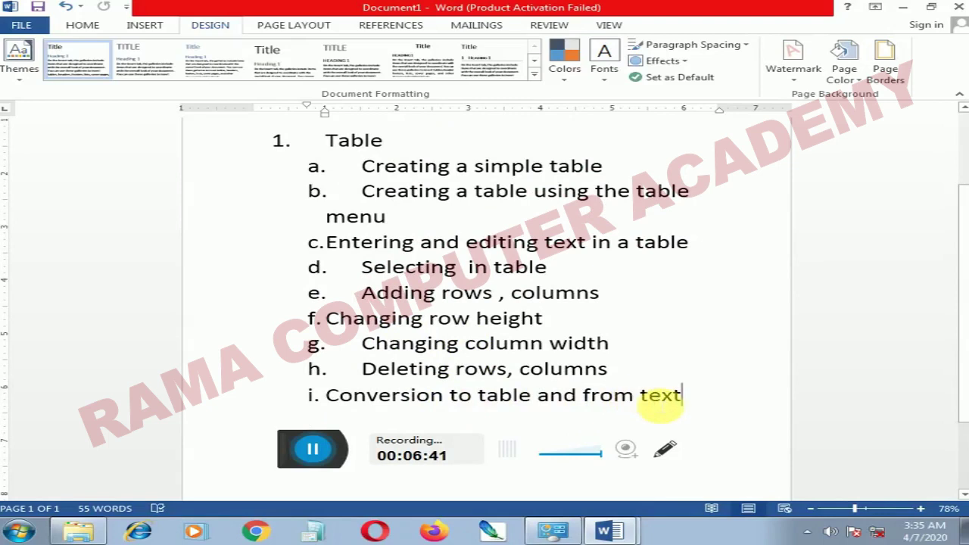
pyautogui.click(596, 503)
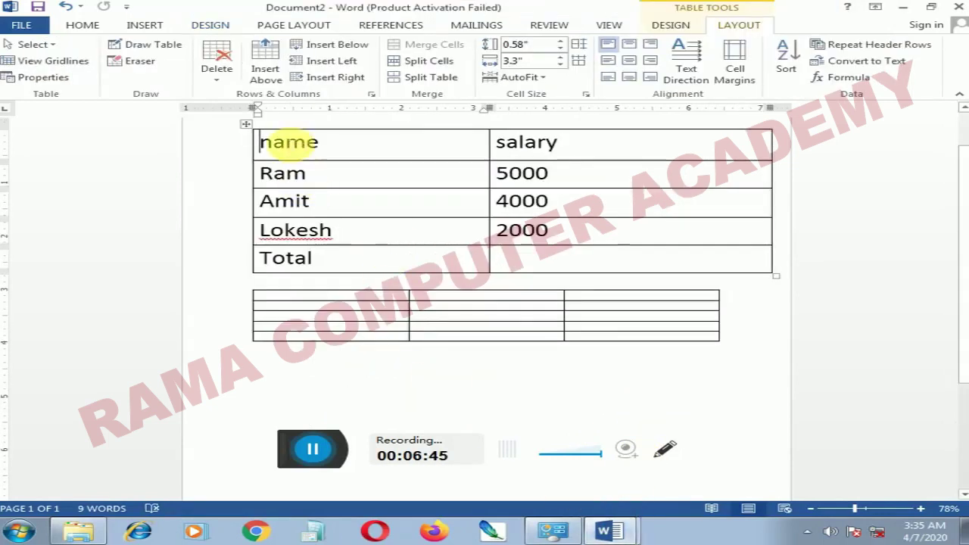
# Select all cells of the upper table and show the paragraph and other formatting marks
pyautogui.moveTo(283, 141); pyautogui.dragTo(606, 265)
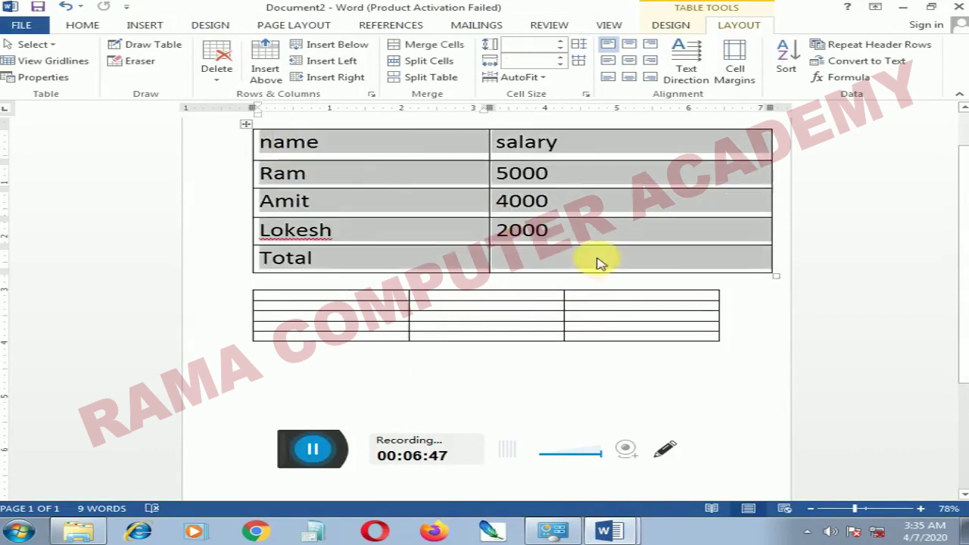
pyautogui.click(83, 25)
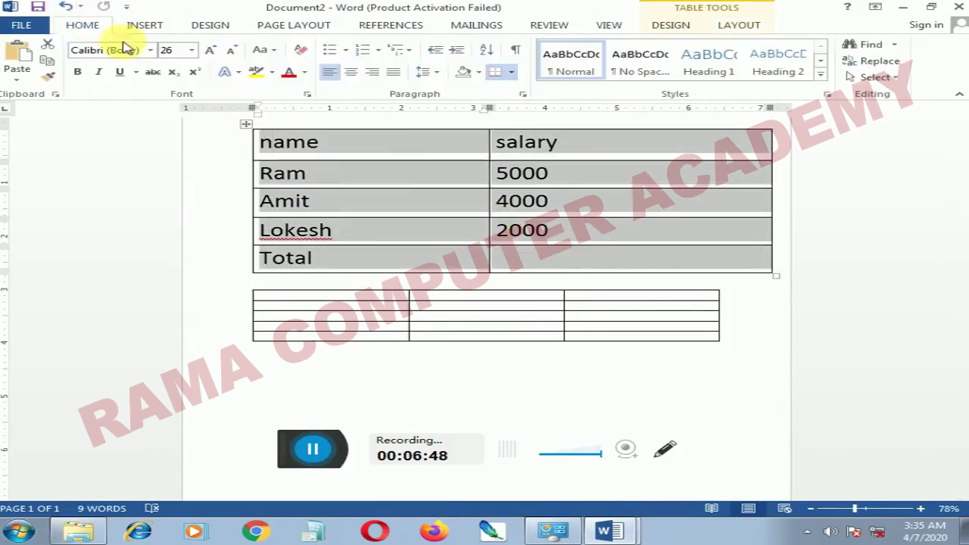
pyautogui.click(512, 50)
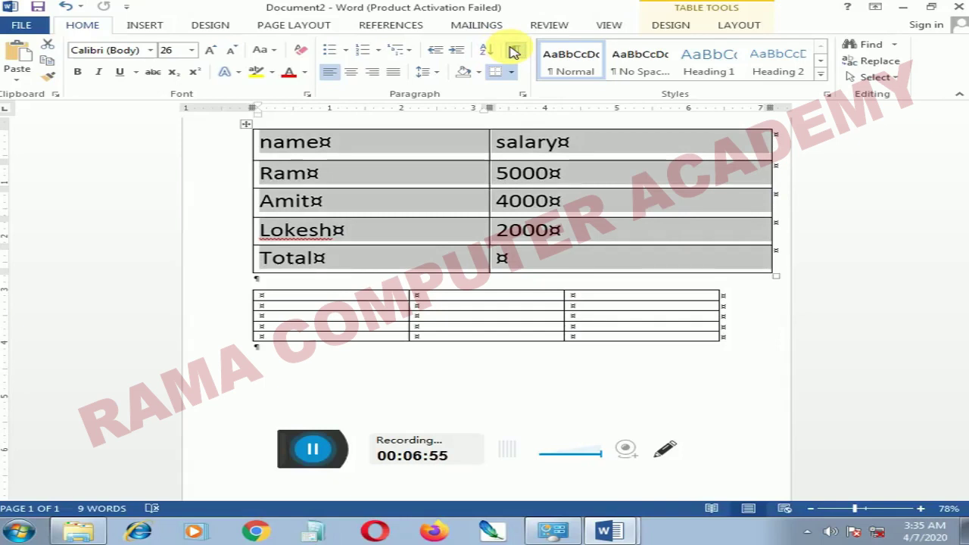
pyautogui.click(513, 51)
pyautogui.click(513, 51)
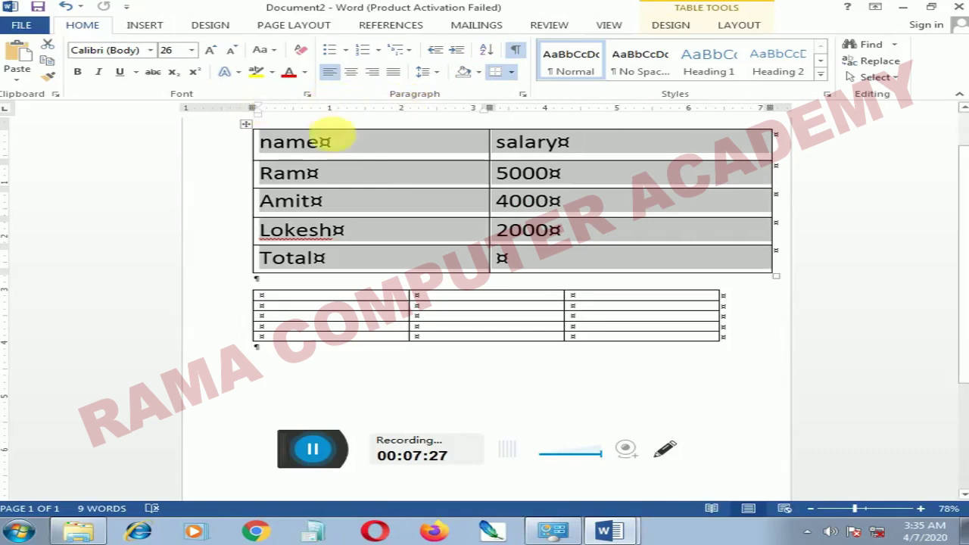
# Set the font size of the empty paragraph below the lower table to 48, and hide the formatting marks
pyautogui.scroll(1, 363, 161)
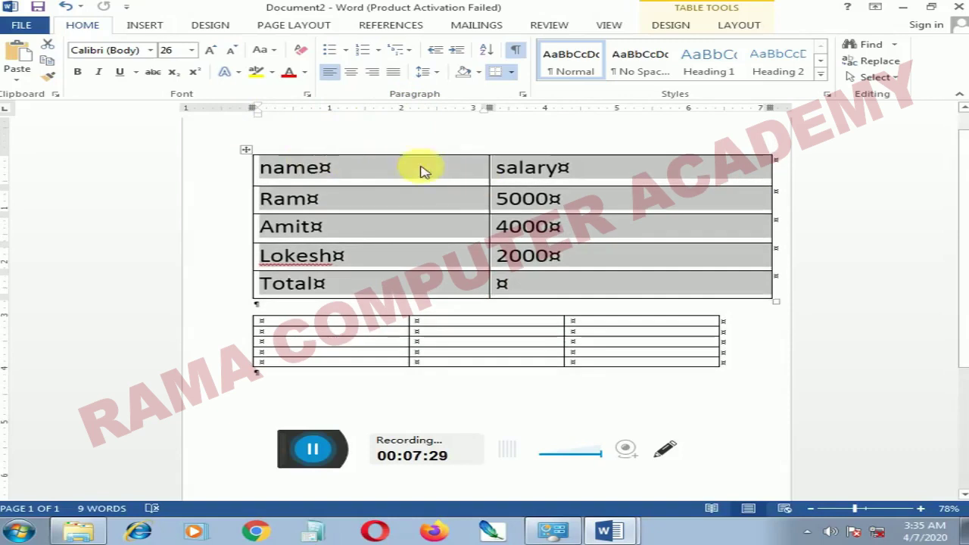
pyautogui.scroll(-4, 348, 170)
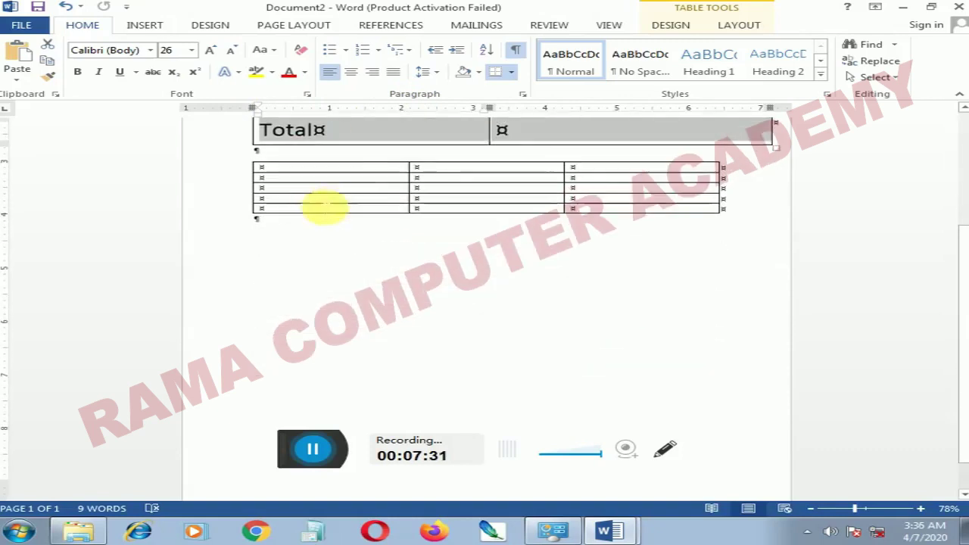
pyautogui.click(284, 270)
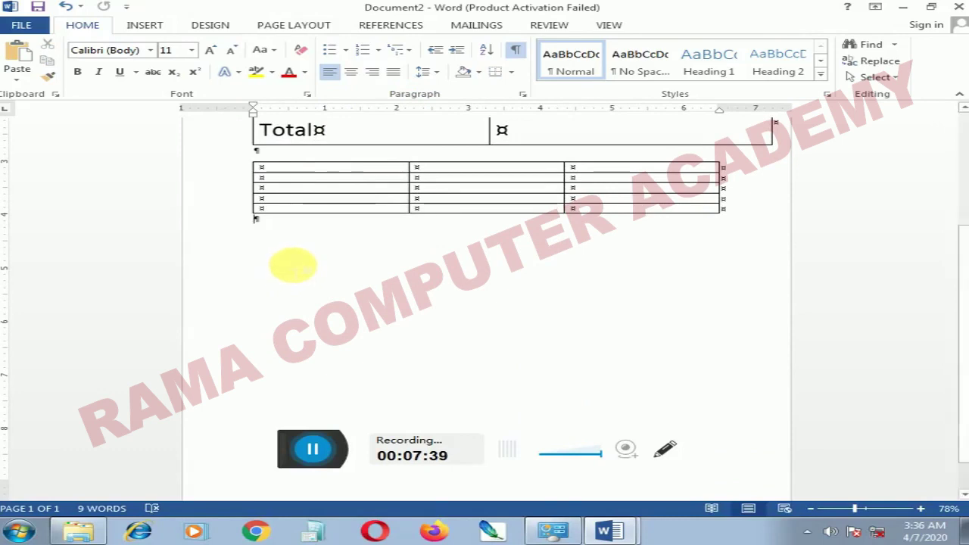
pyautogui.scroll(2, 288, 268)
pyautogui.scroll(-2, 291, 268)
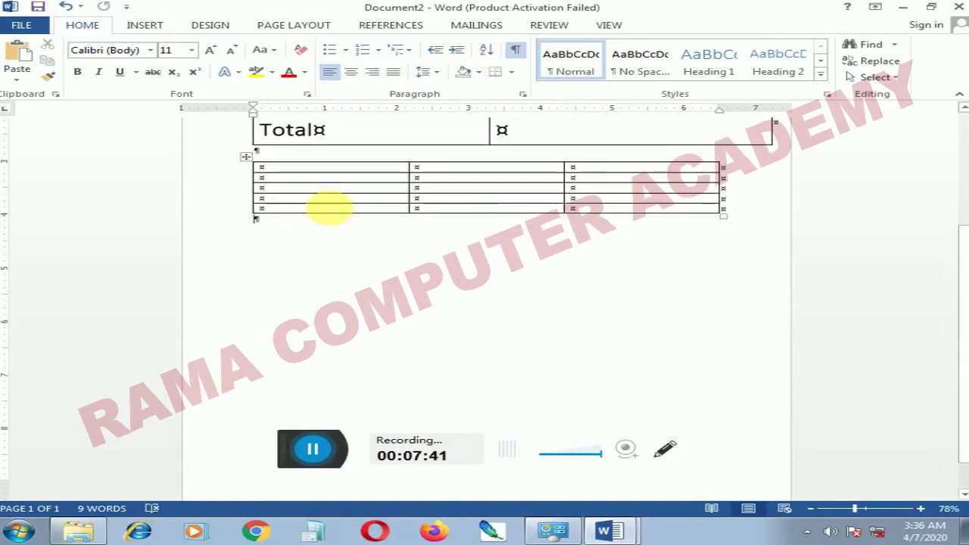
pyautogui.scroll(3, 322, 206)
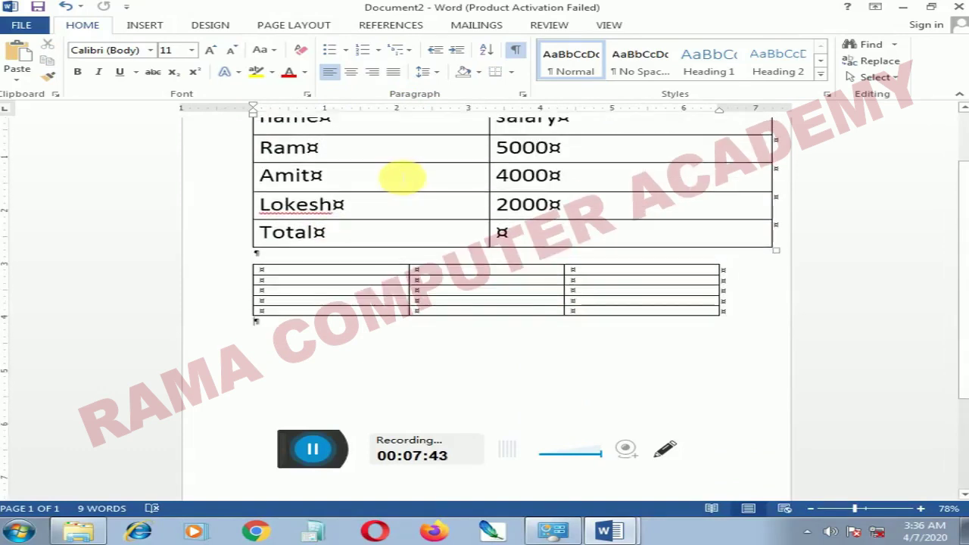
pyautogui.scroll(-3, 409, 185)
pyautogui.scroll(-2, 318, 250)
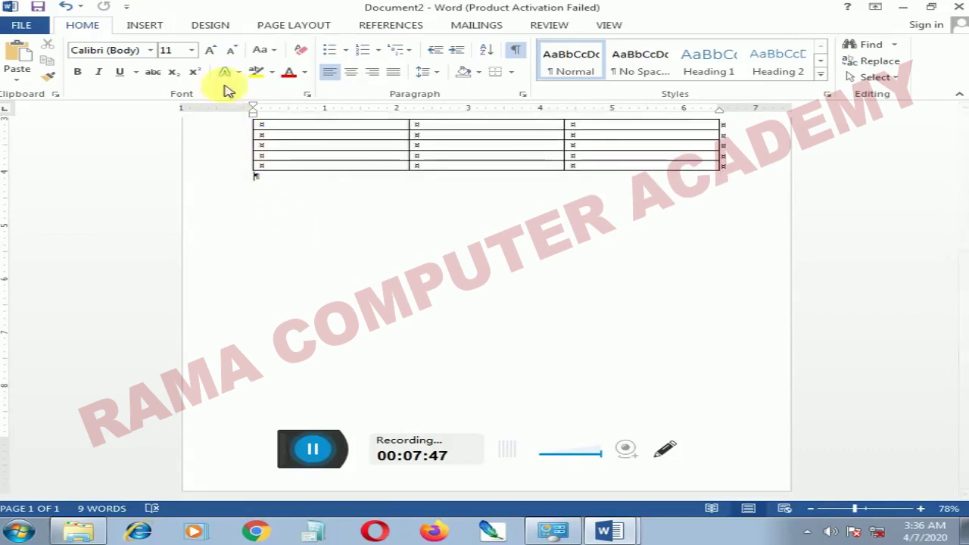
pyautogui.click(211, 51)
pyautogui.click(212, 52)
pyautogui.doubleClick(211, 52)
pyautogui.tripleClick(212, 52)
pyautogui.doubleClick(212, 52)
pyautogui.doubleClick(212, 51)
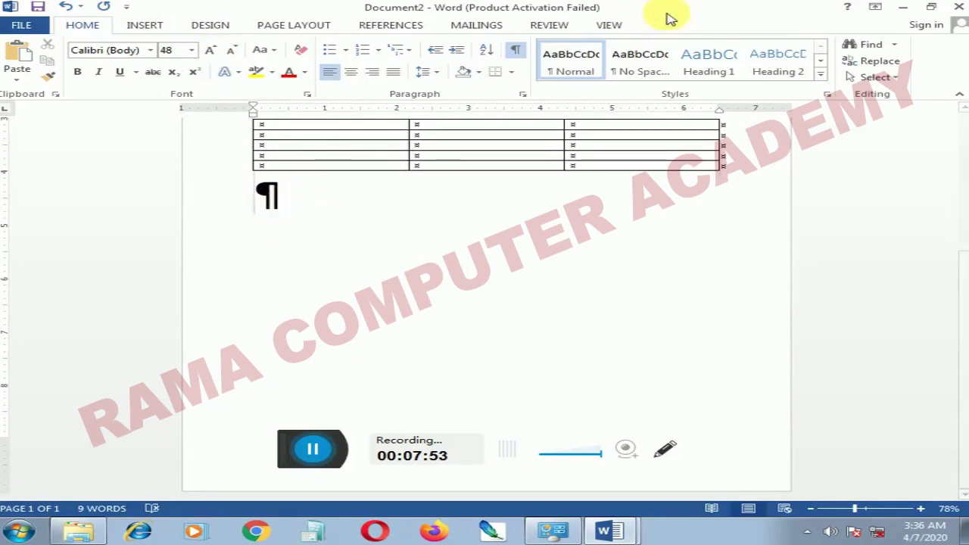
pyautogui.click(521, 52)
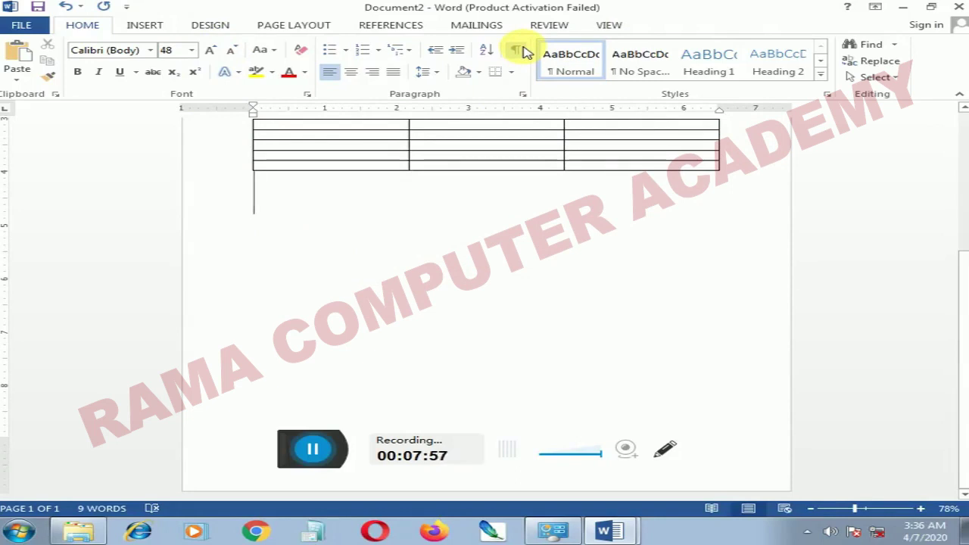
# Enter the letters "A", "b" and "c" separated by tabs below the lower table, and select that line
pyautogui.write('a')
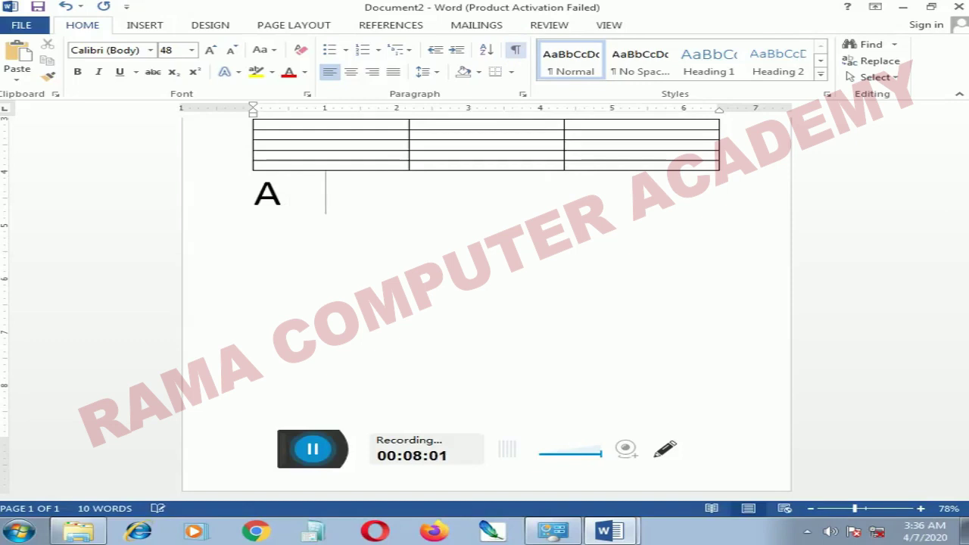
pyautogui.write(' b')
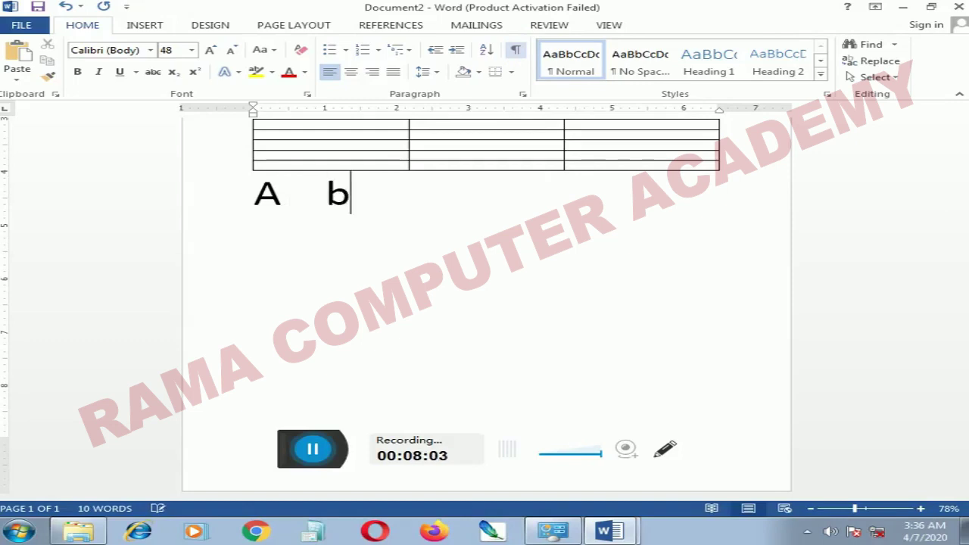
pyautogui.press('Tab')
pyautogui.write('c')
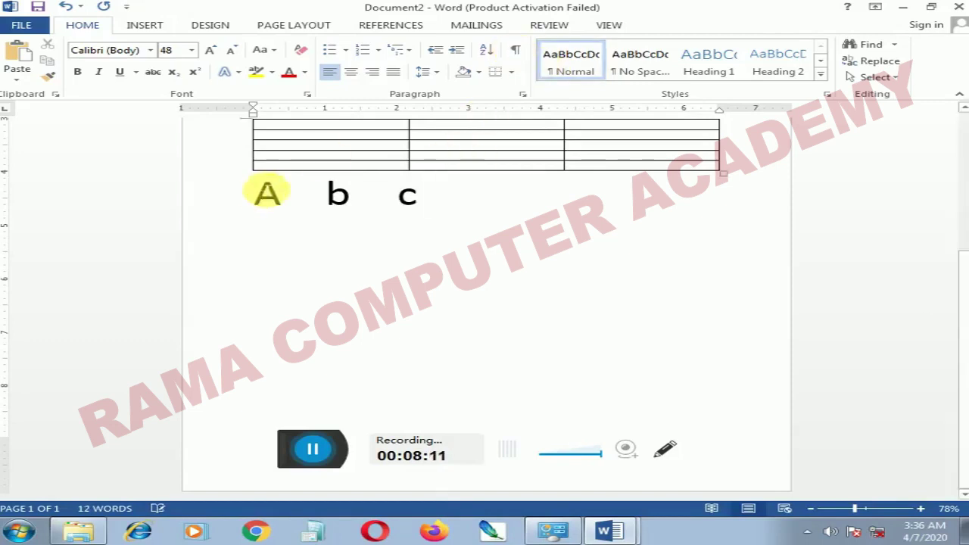
pyautogui.moveTo(269, 185); pyautogui.dragTo(443, 209)
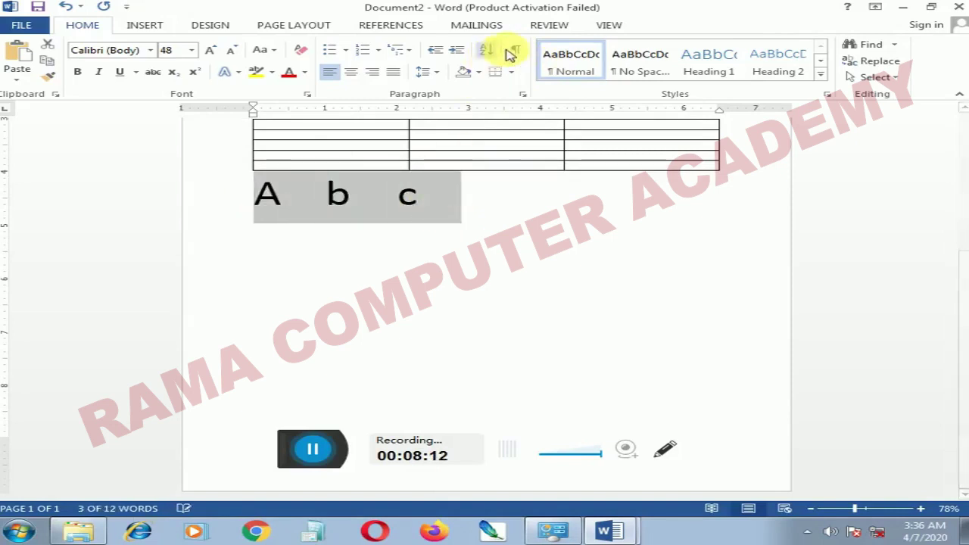
# Show the paragraph and other formatting marks, and select the tab-separated line of letters below the lower table
pyautogui.click(514, 49)
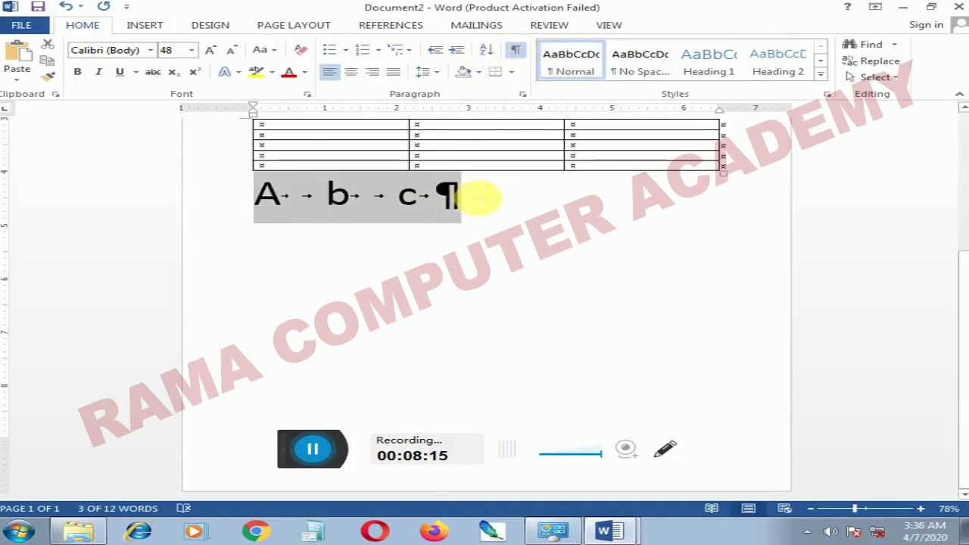
pyautogui.click(476, 199)
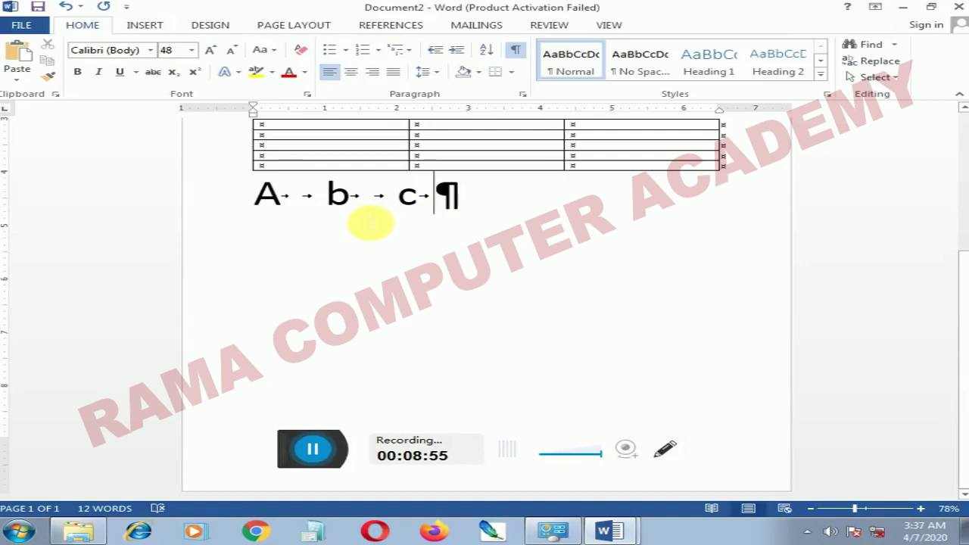
pyautogui.moveTo(265, 194); pyautogui.dragTo(479, 210)
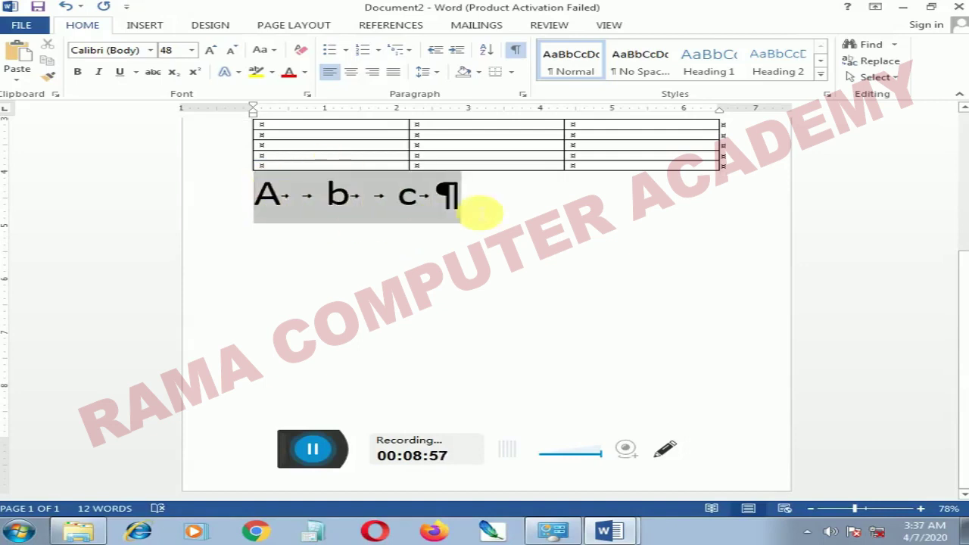
# Convert the selected line of letters to a table with 6 columns and automatic fixed column width, separating the text at tabs
pyautogui.click(151, 26)
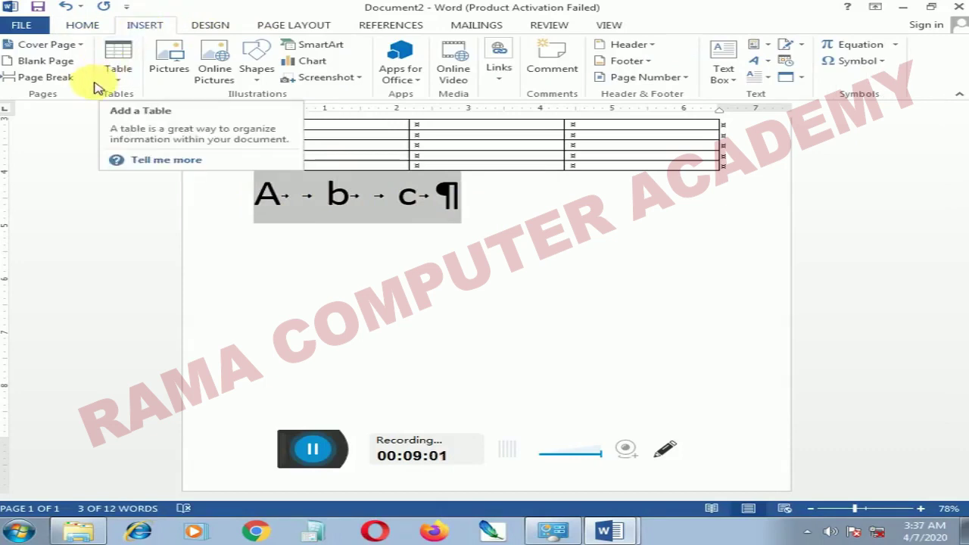
pyautogui.click(119, 82)
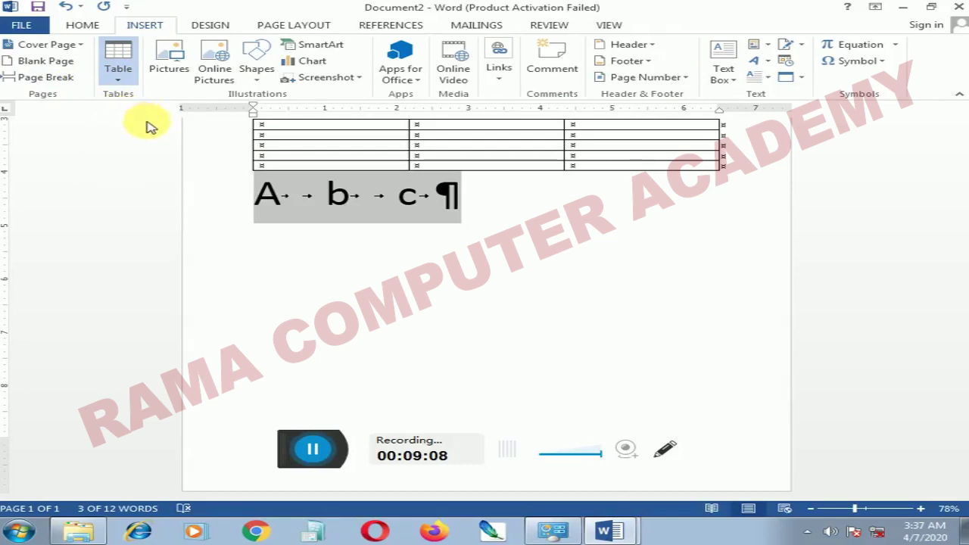
pyautogui.click(189, 267)
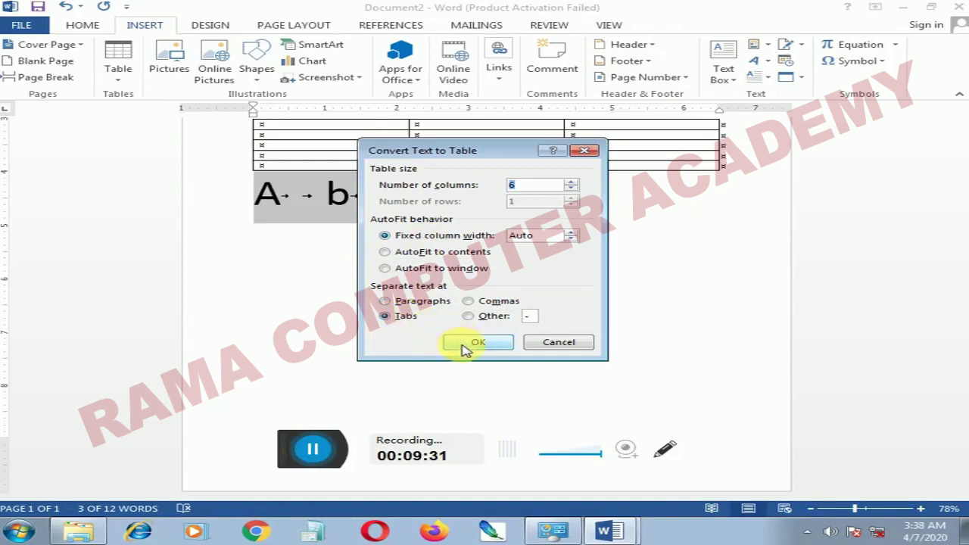
pyautogui.click(484, 346)
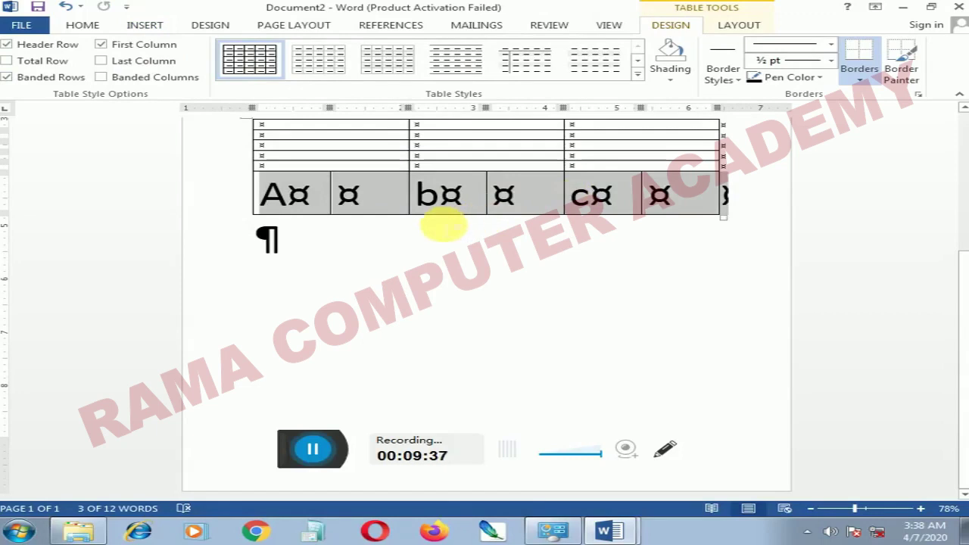
# Select all cells of the upper name and salary table, and show the table layout commands
pyautogui.scroll(1, 449, 223)
pyautogui.scroll(-1, 443, 227)
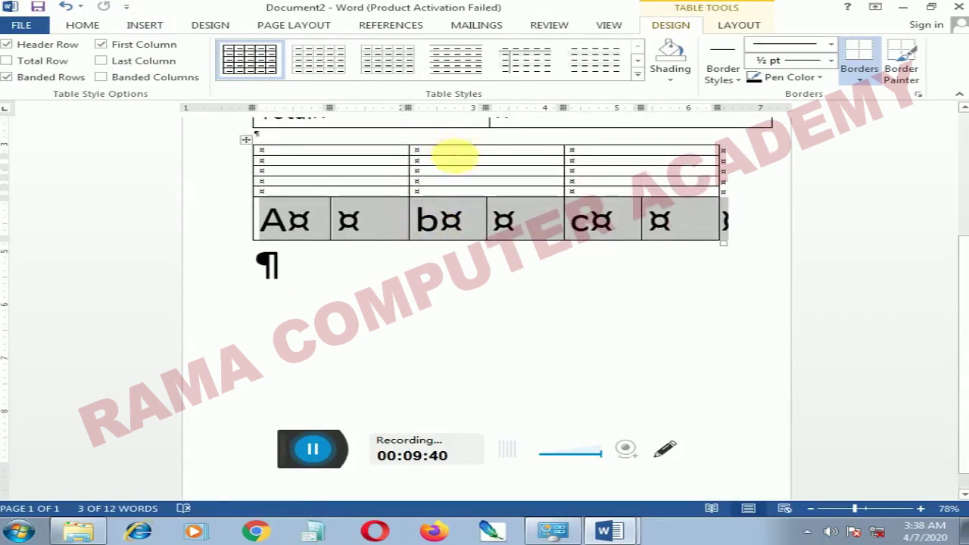
pyautogui.scroll(3, 449, 144)
pyautogui.moveTo(263, 189); pyautogui.dragTo(634, 309)
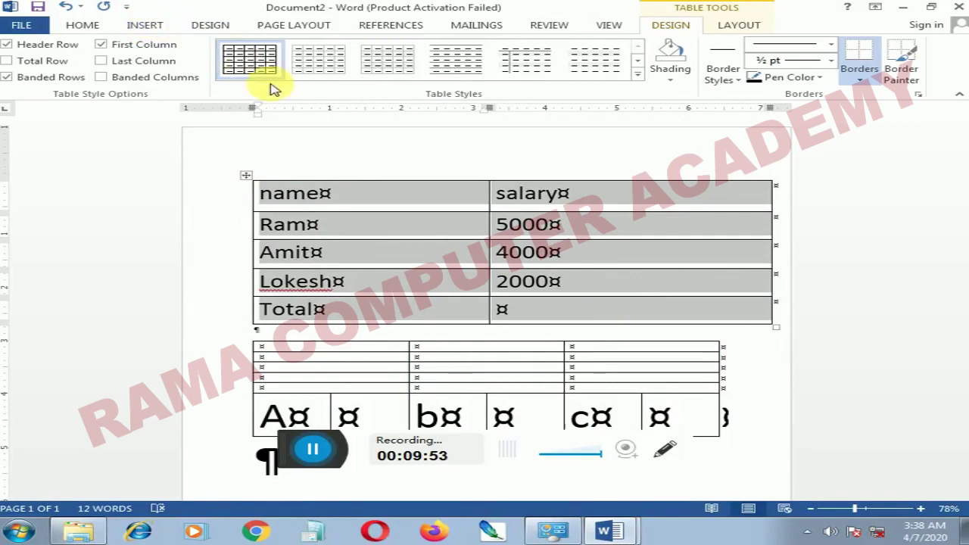
pyautogui.scroll(-1, 253, 76)
pyautogui.scroll(-1, 387, 180)
pyautogui.scroll(-3, 388, 180)
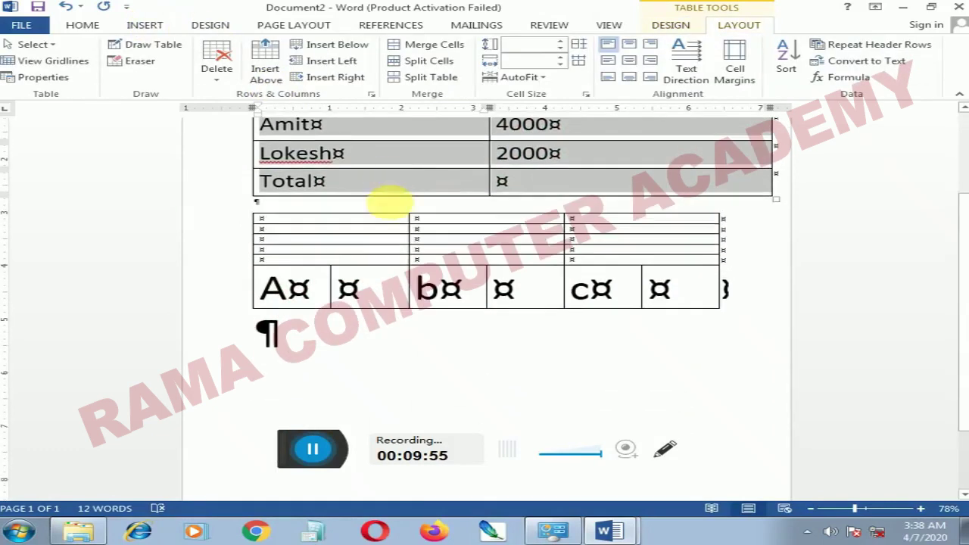